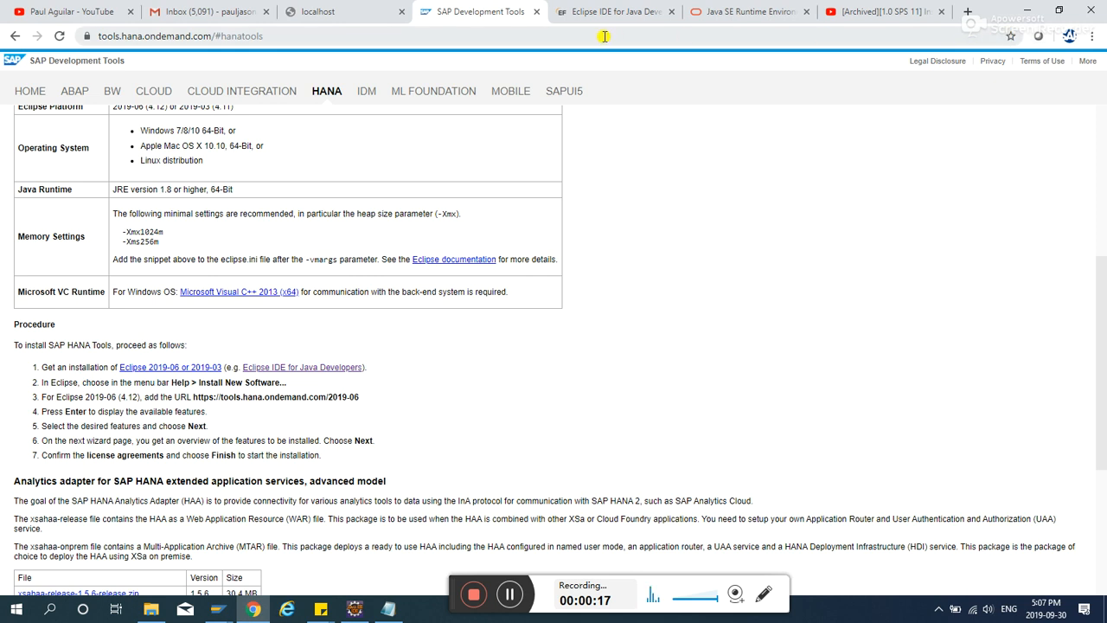
From the SAP HANA tools page, go to the Eclipse IDE for Java Developers 2019-06 page and open its Windows 64-bit download.
{"action": "left_click", "coordinate": [355, 35]}
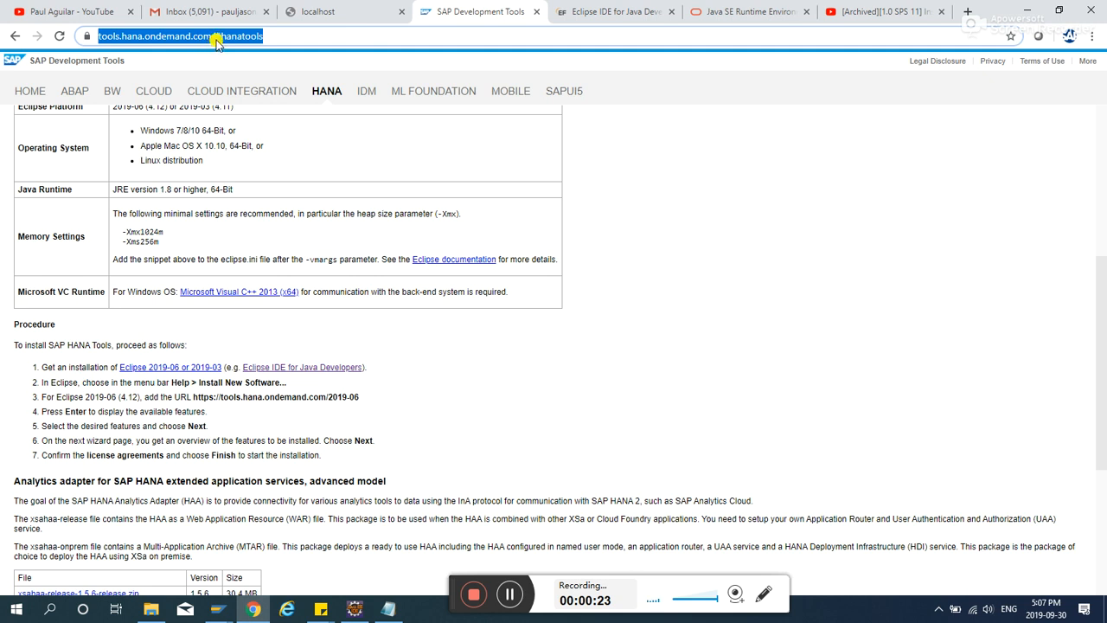
{"action": "left_click", "coordinate": [328, 97]}
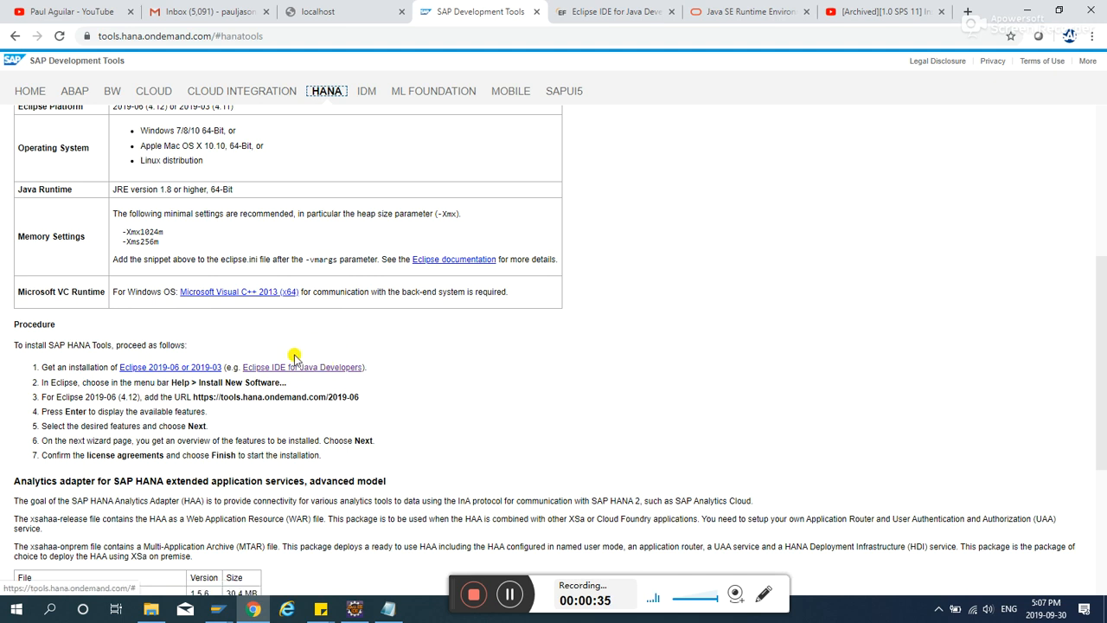
{"action": "left_click", "coordinate": [595, 7]}
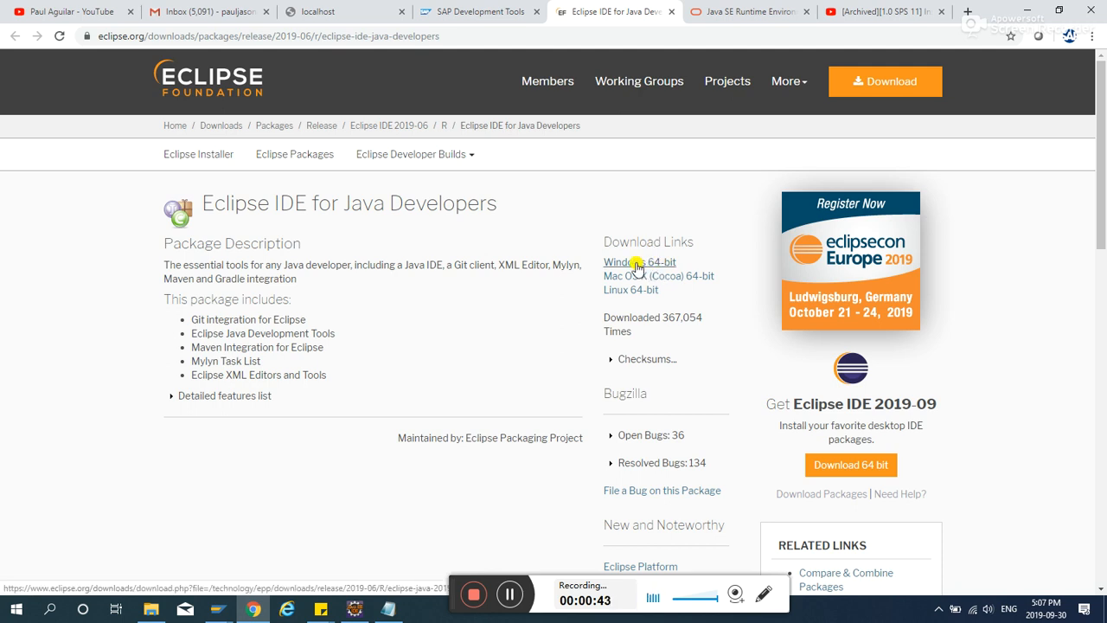
{"action": "left_click", "coordinate": [663, 262]}
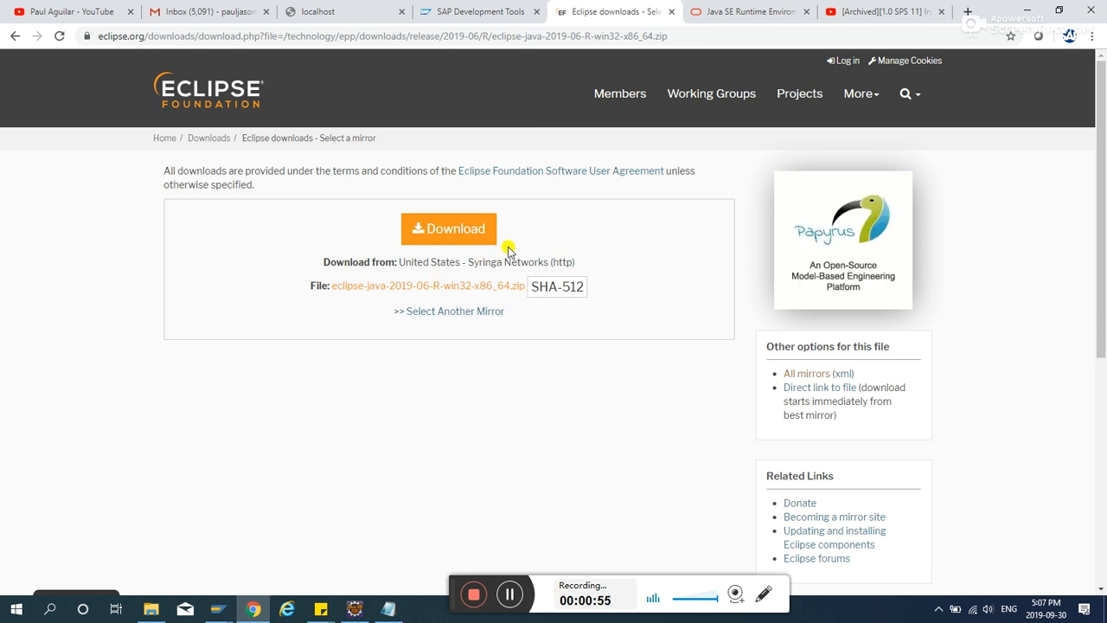
Examine the Java SE Runtime Environment 8u221 downloads on the Oracle page, including the Windows x64 packages.
{"action": "left_click", "coordinate": [731, 11]}
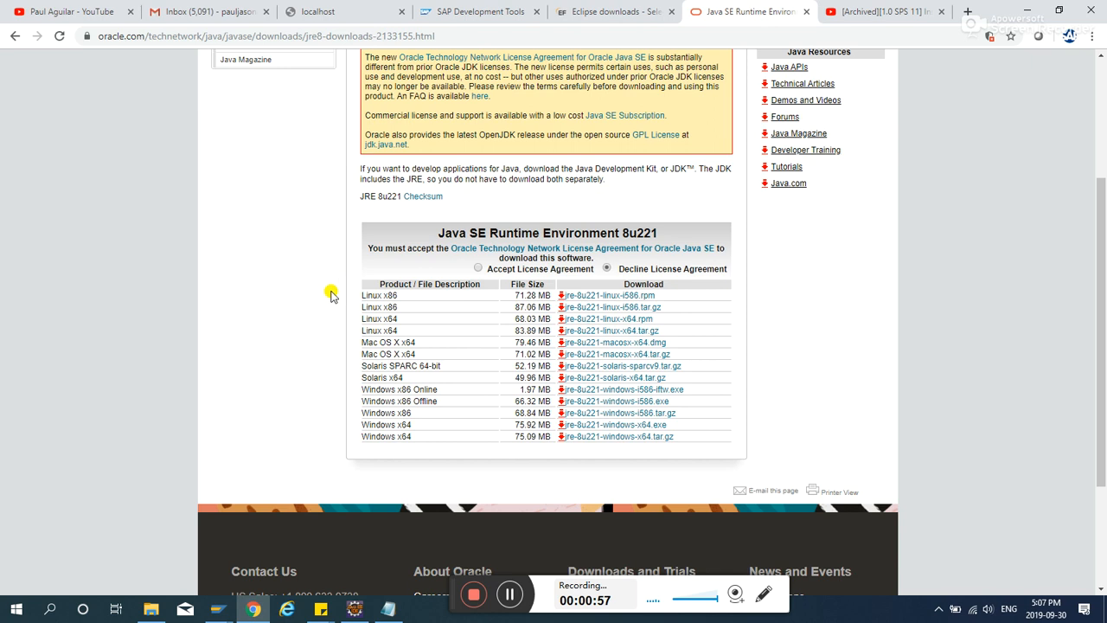
{"action": "scroll", "coordinate": [329, 295], "scroll_direction": "up", "scroll_amount": 3}
{"action": "scroll", "coordinate": [462, 316], "scroll_direction": "down", "scroll_amount": 1}
{"action": "double_click", "coordinate": [452, 372]}
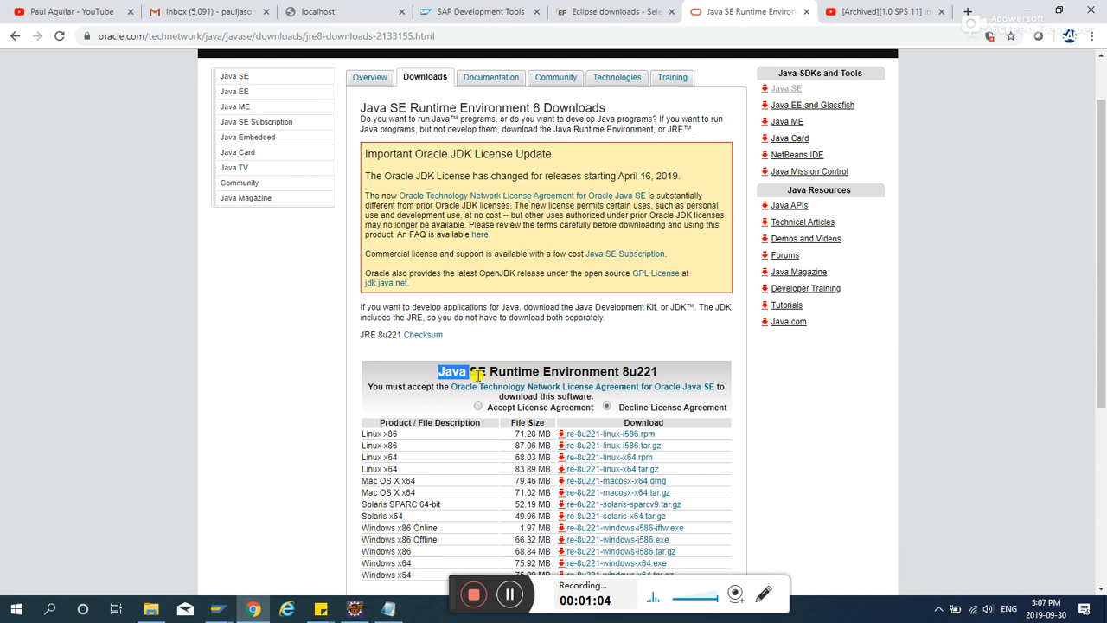
{"action": "double_click", "coordinate": [515, 372]}
{"action": "double_click", "coordinate": [581, 372]}
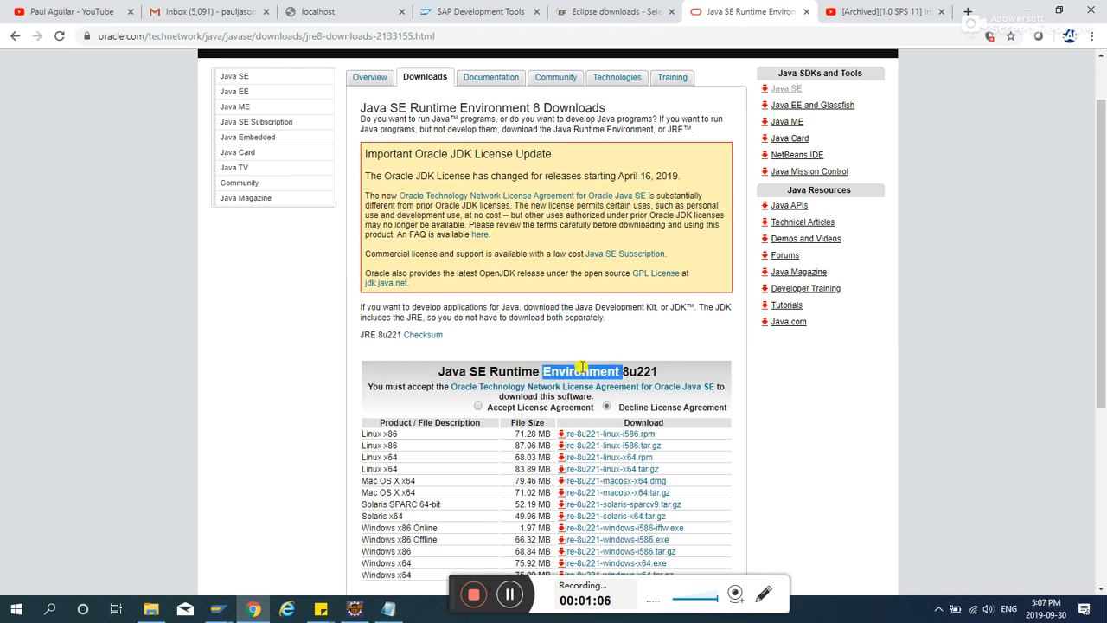
{"action": "scroll", "coordinate": [581, 372], "scroll_direction": "down", "scroll_amount": 2}
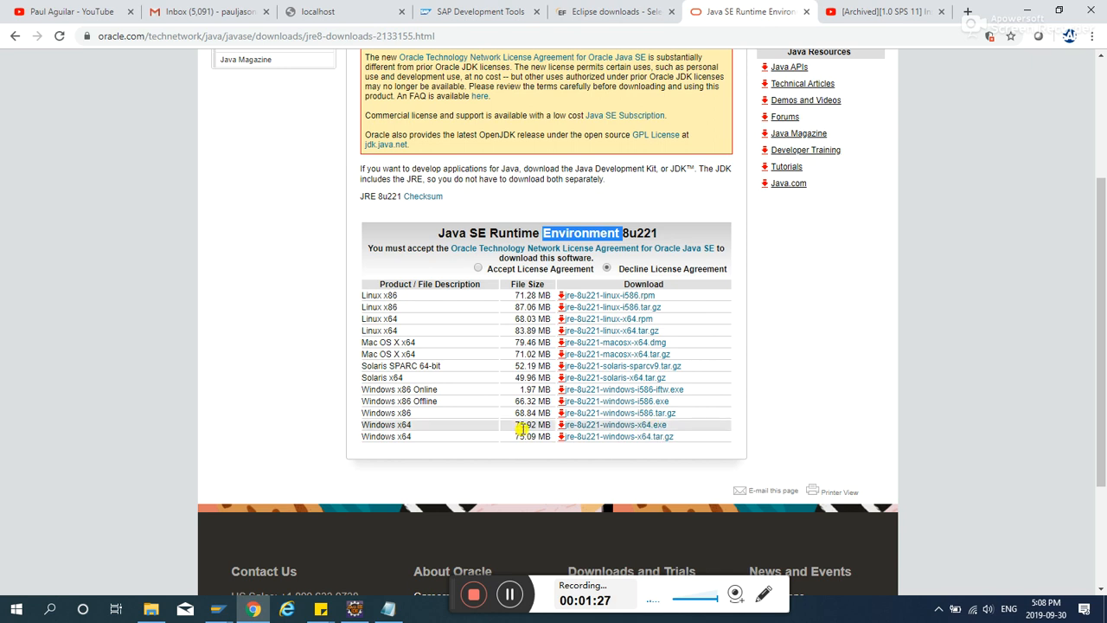
{"action": "left_click", "coordinate": [787, 351]}
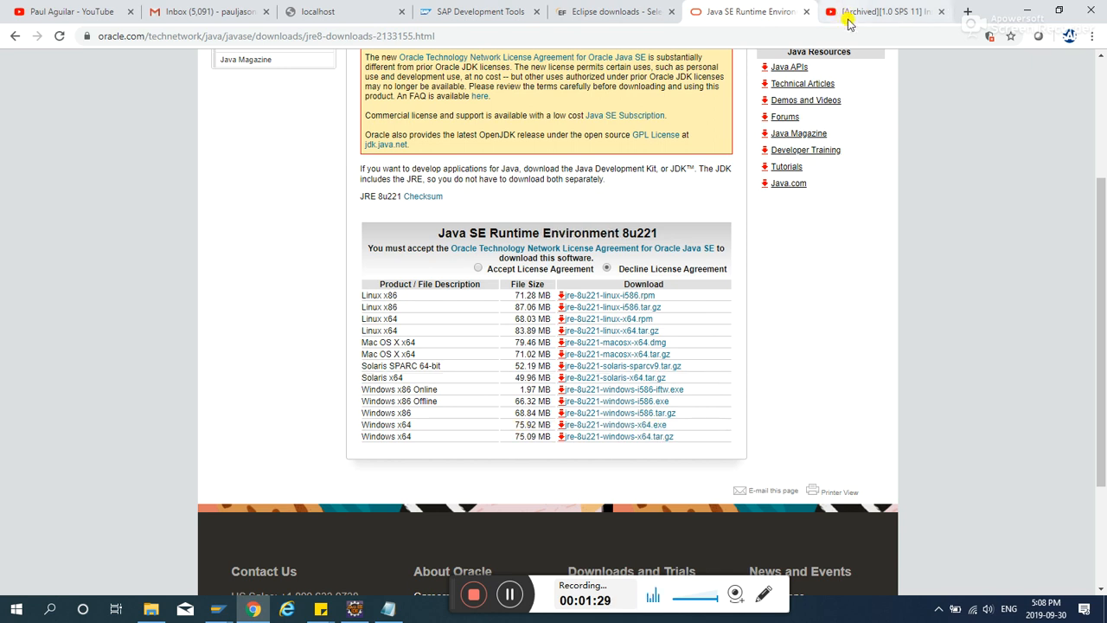
View the SAP HANA Academy video page on installing the SAP HANA studio plugin and highlight its title.
{"action": "left_click", "coordinate": [880, 11]}
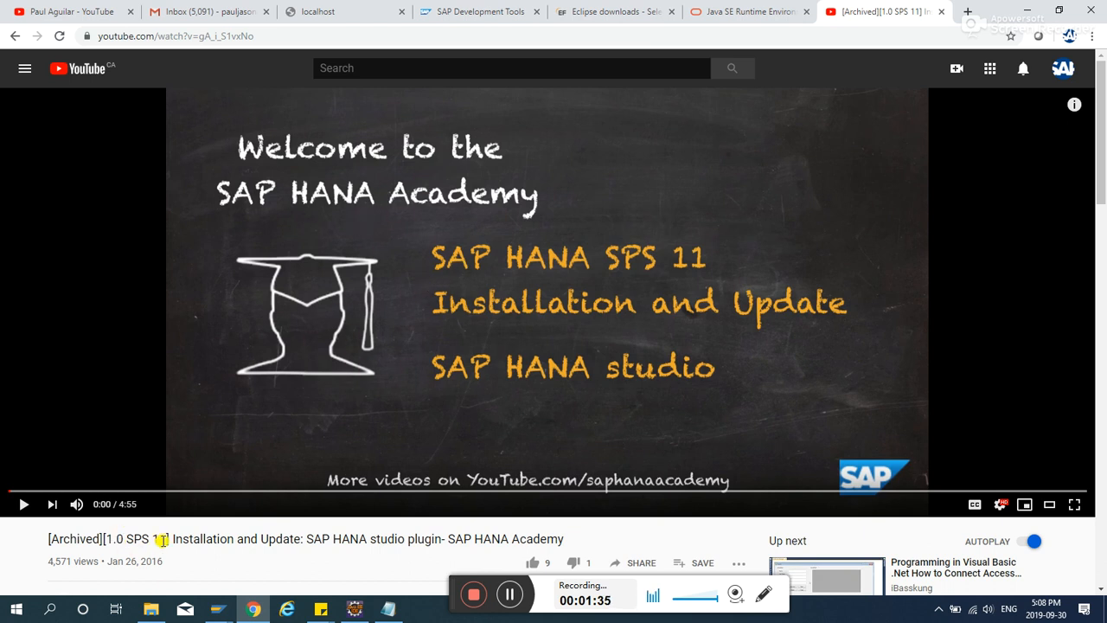
{"action": "triple_click", "coordinate": [162, 539]}
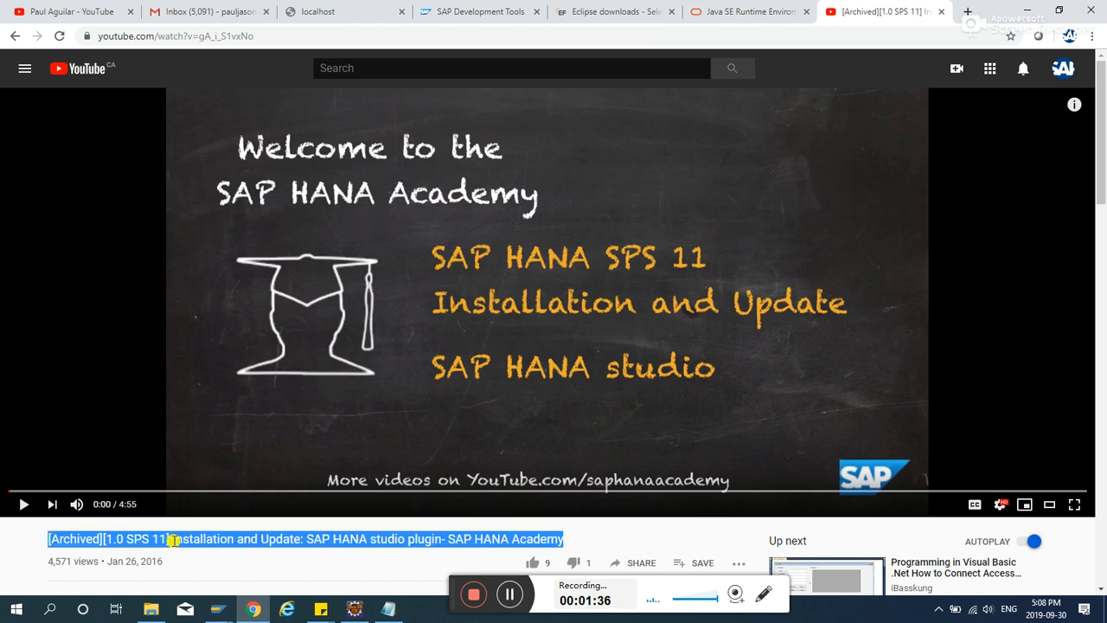
{"action": "triple_click", "coordinate": [278, 543]}
Return to the SAP Development Tools page and highlight the Eclipse 2019-06 update site URL in the installation procedure.
{"action": "left_click", "coordinate": [642, 12]}
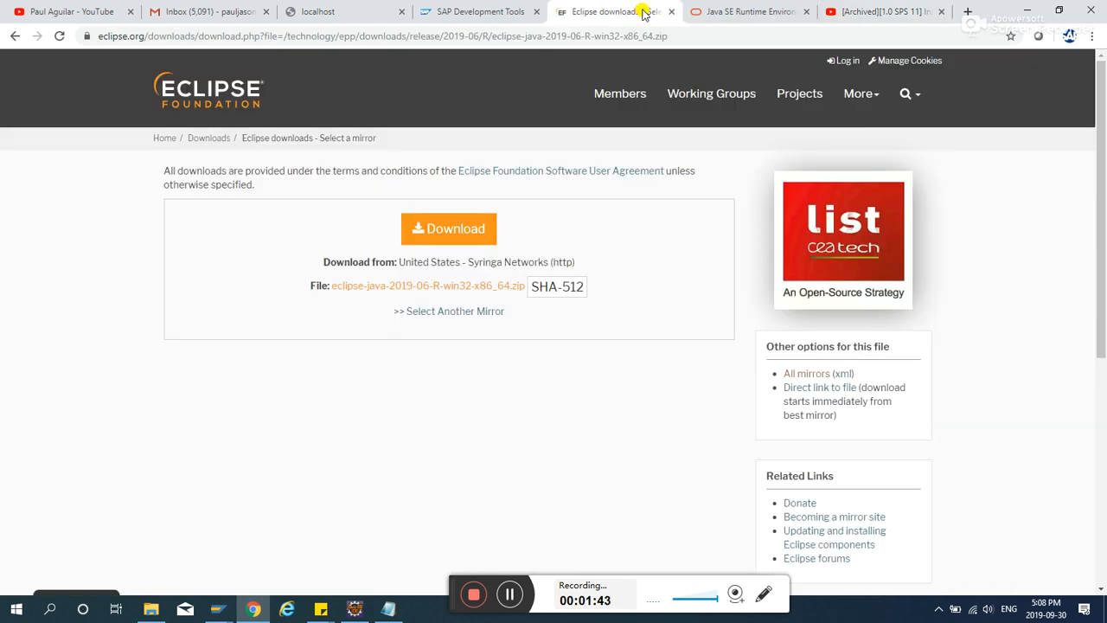
{"action": "left_click", "coordinate": [484, 13]}
{"action": "left_click", "coordinate": [286, 36]}
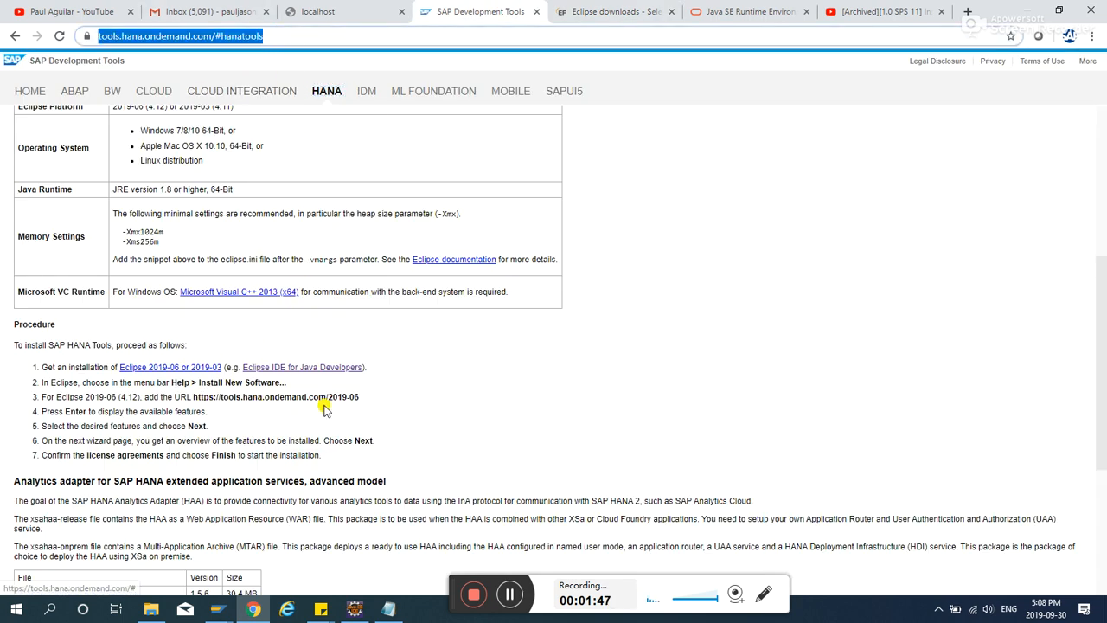
{"action": "double_click", "coordinate": [73, 397]}
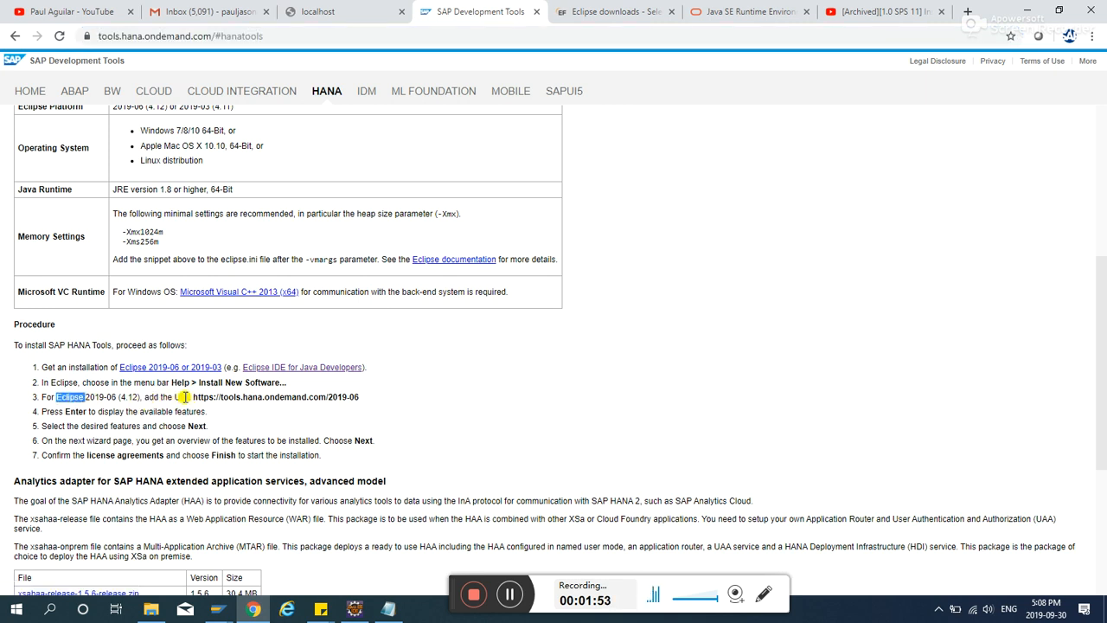
{"action": "left_click_drag", "start_coordinate": [199, 400], "coordinate": [353, 397]}
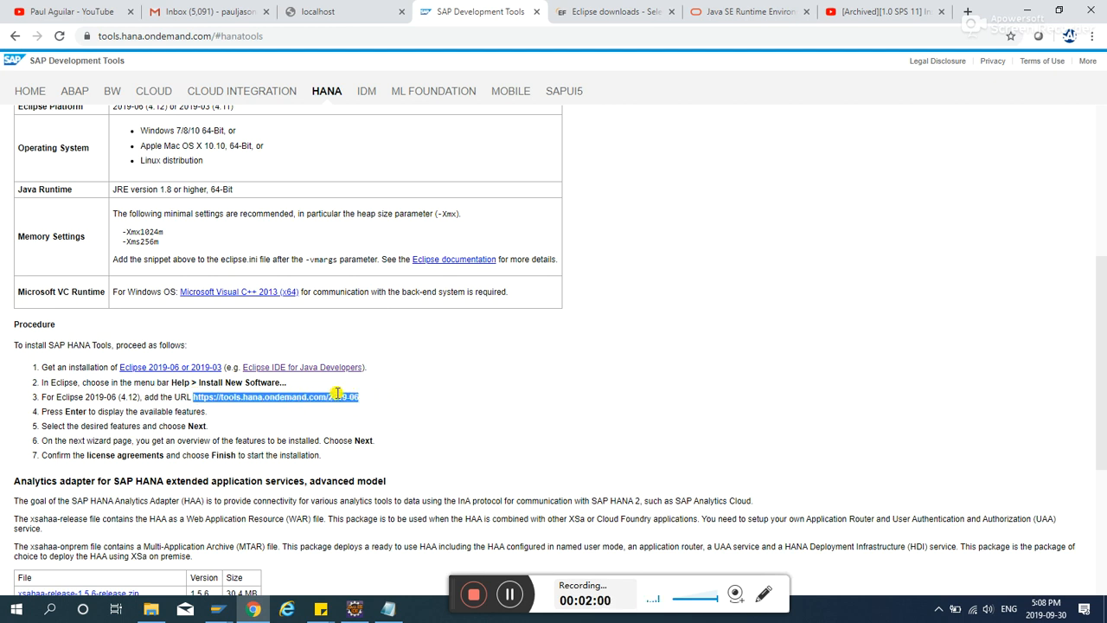
Compare the ADT reference URL in the HANA Studio and ADT Installation sticky note with the update site URL on the SAP page.
{"action": "left_click", "coordinate": [325, 610]}
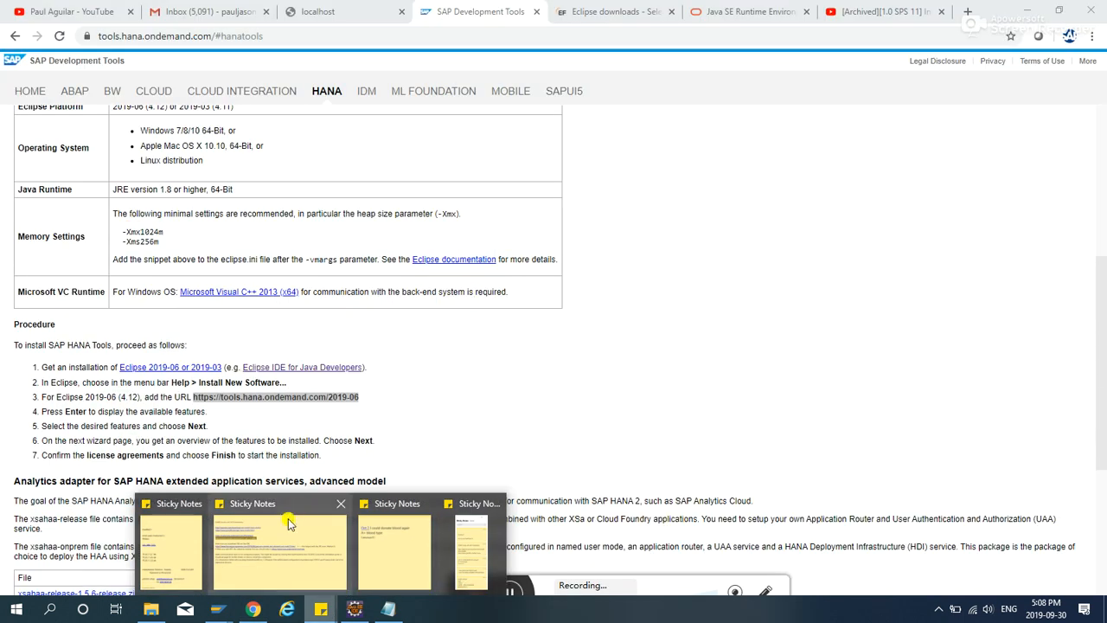
{"action": "left_click", "coordinate": [289, 527]}
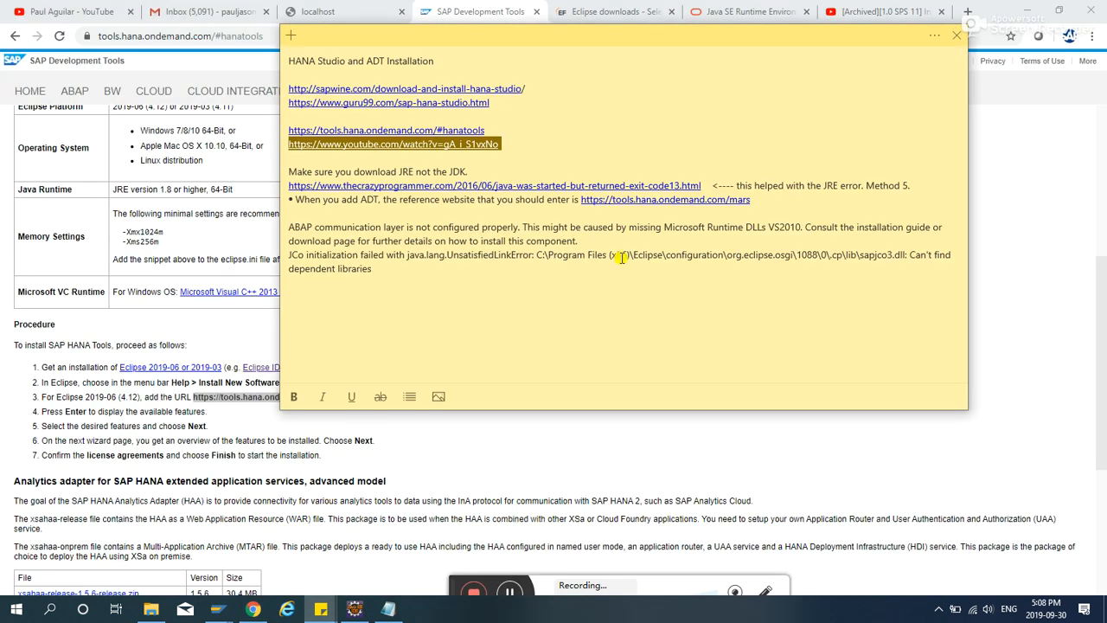
{"action": "left_click", "coordinate": [536, 133]}
{"action": "left_click_drag", "start_coordinate": [765, 200], "coordinate": [581, 199]}
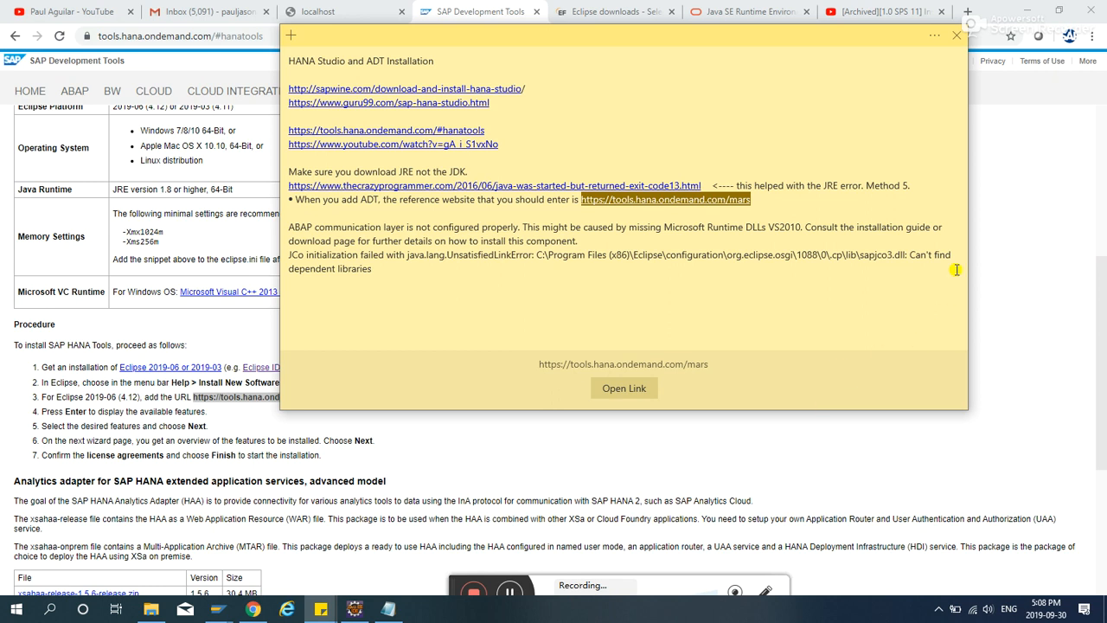
{"action": "left_click", "coordinate": [1013, 226]}
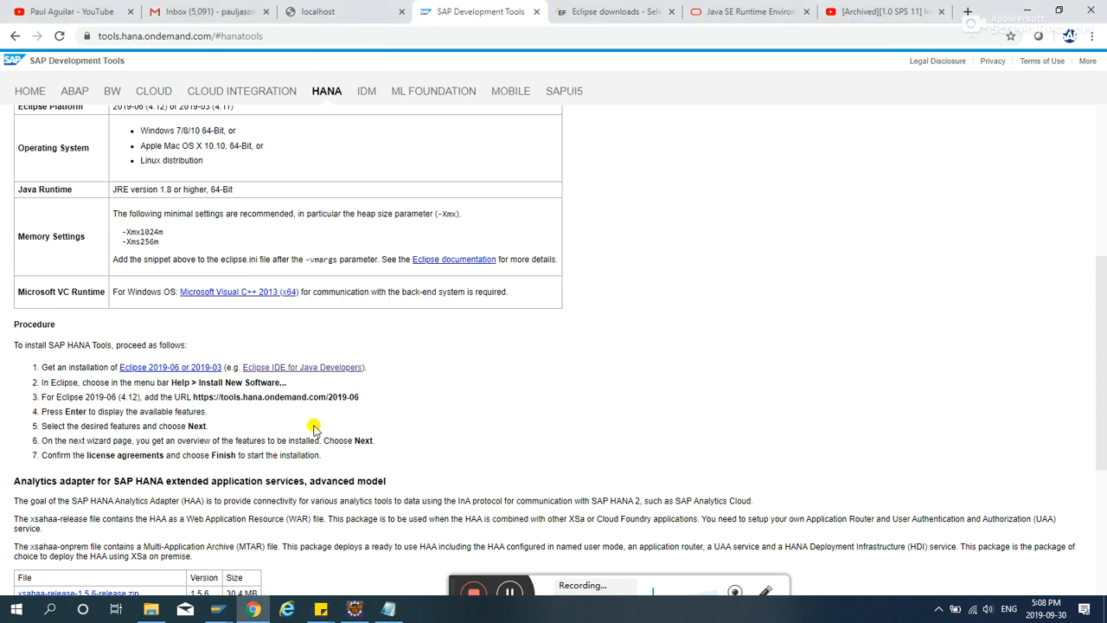
{"action": "left_click_drag", "start_coordinate": [371, 397], "coordinate": [279, 397]}
{"action": "left_click", "coordinate": [381, 423]}
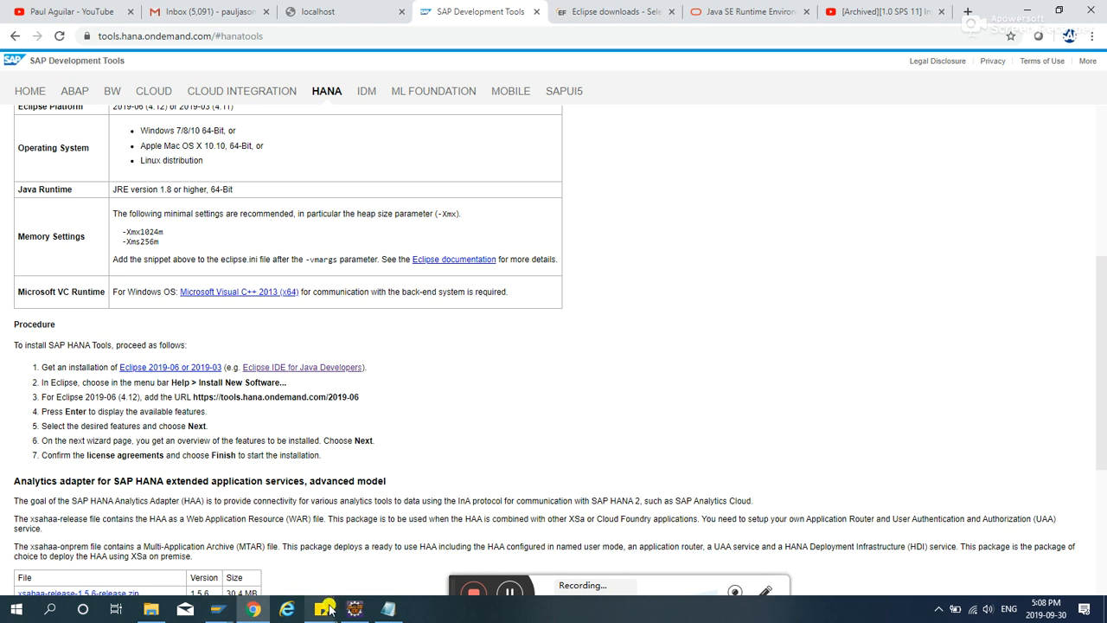
Bring up Eclipse, reveal the desktop and check the Run as administrator option of the Eclipse shortcut.
{"action": "left_click", "coordinate": [355, 609]}
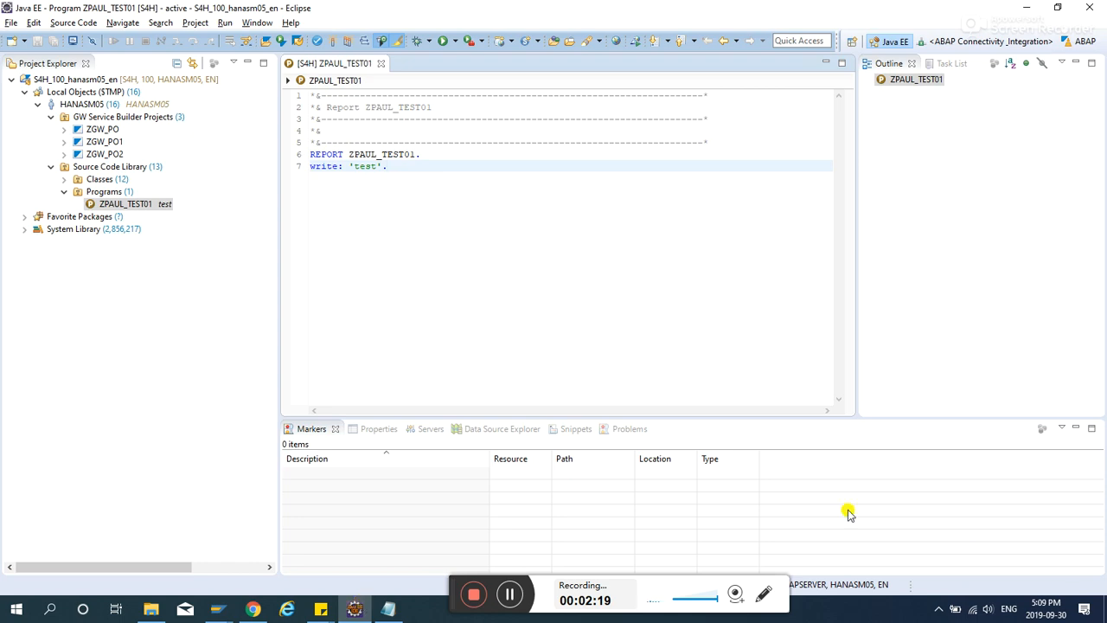
{"action": "left_click", "coordinate": [1104, 608]}
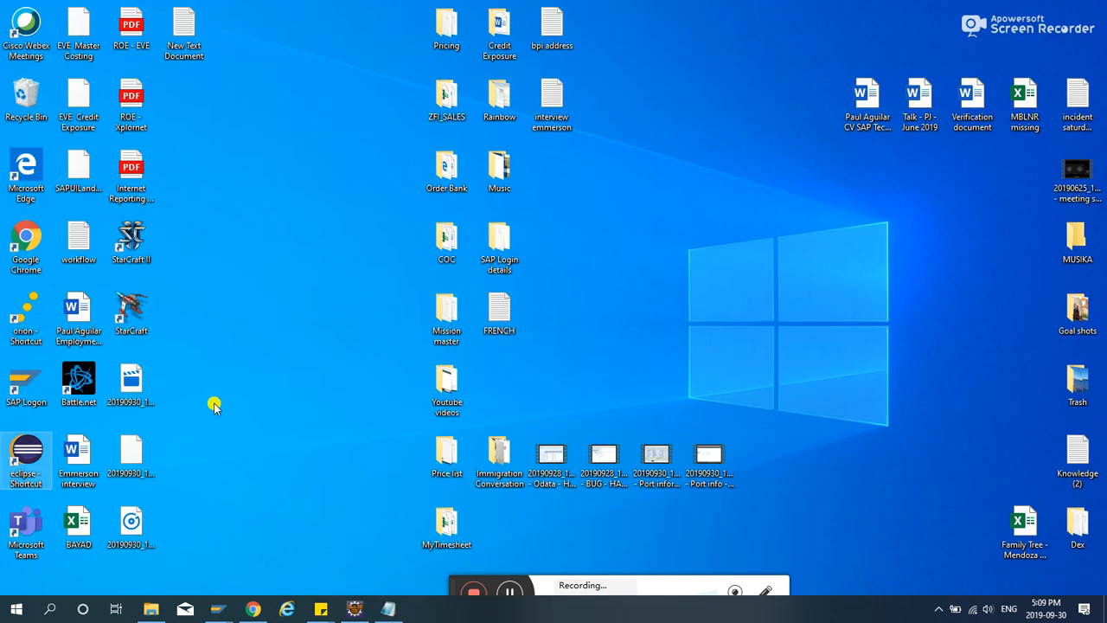
{"action": "right_click", "coordinate": [22, 464]}
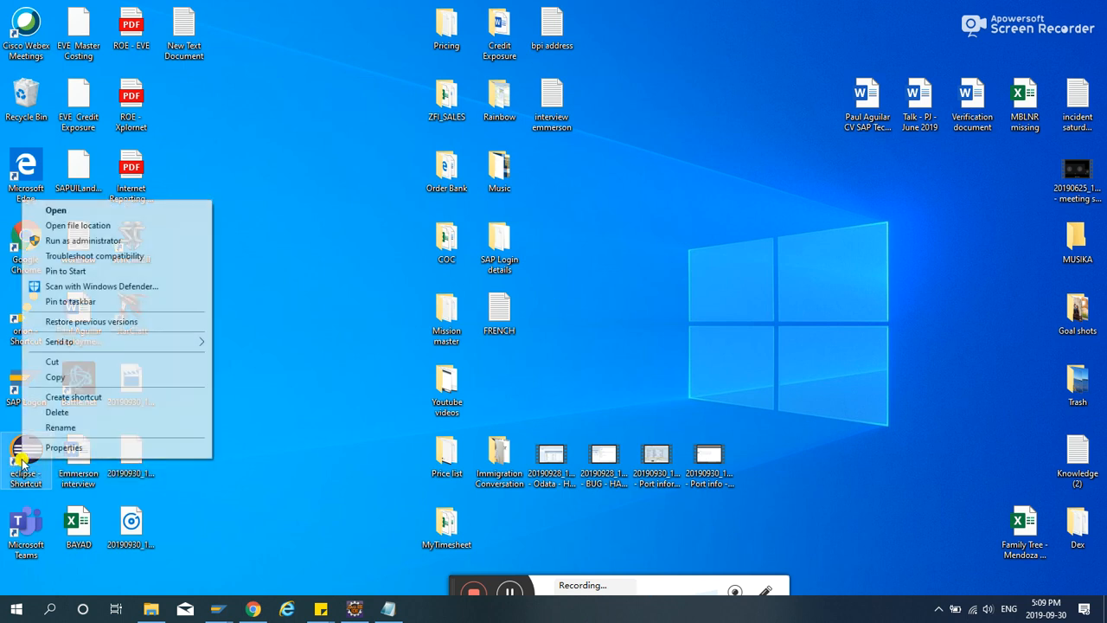
{"action": "left_click", "coordinate": [113, 242]}
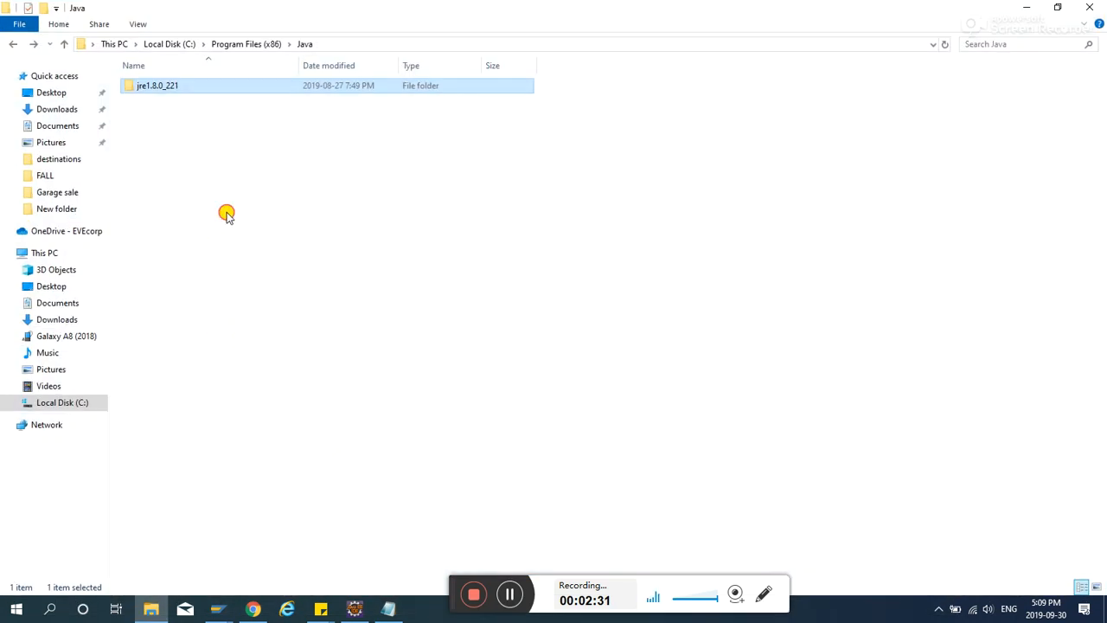
Browse to C:\Program Files (x86)\eclipse in File Explorer and check the Run as administrator option of the eclipse application.
{"action": "left_click", "coordinate": [12, 45]}
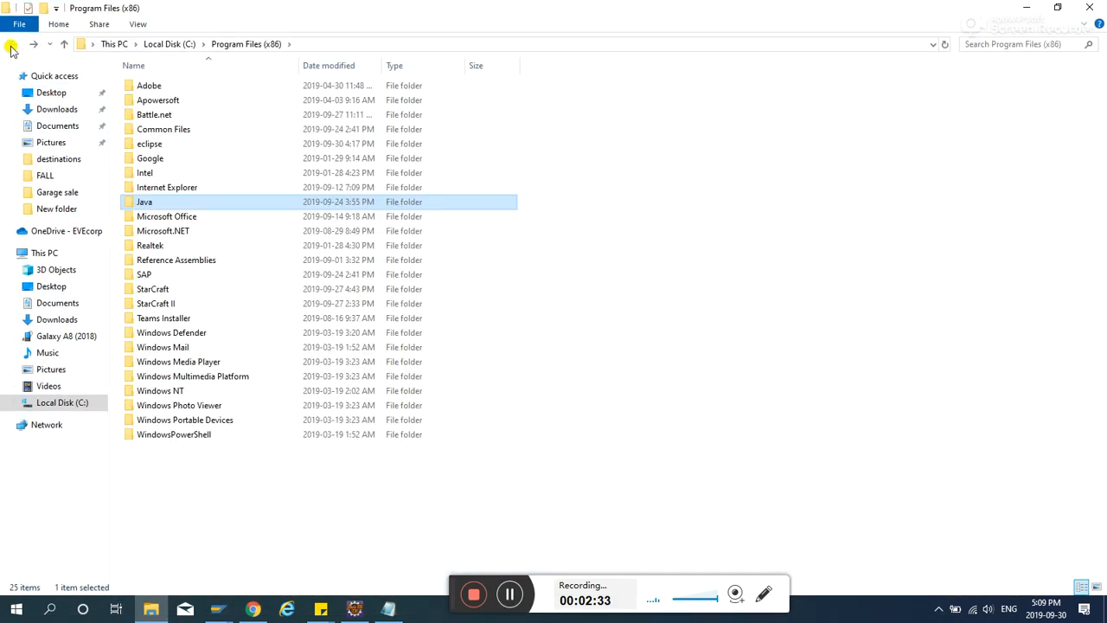
{"action": "left_click", "coordinate": [11, 47]}
{"action": "left_click", "coordinate": [197, 177]}
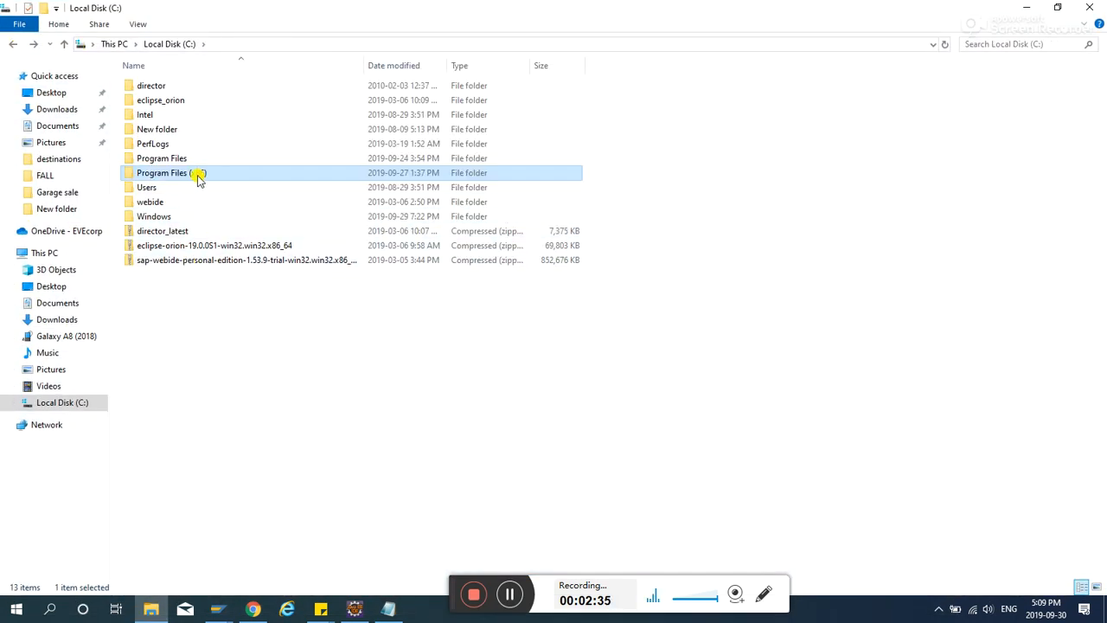
{"action": "double_click", "coordinate": [197, 175]}
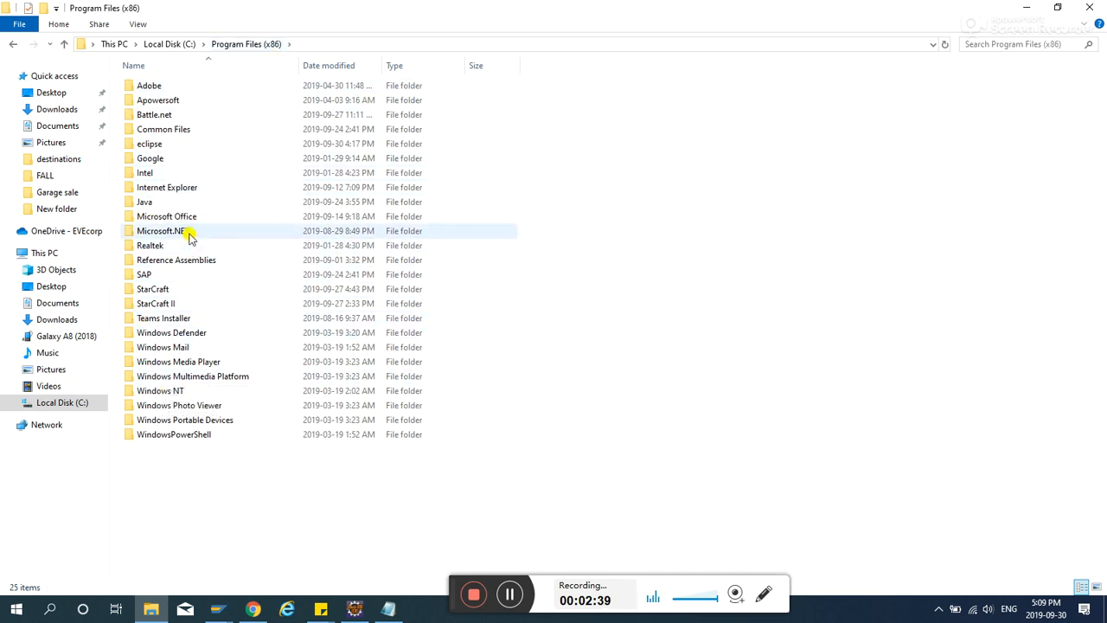
{"action": "double_click", "coordinate": [179, 144]}
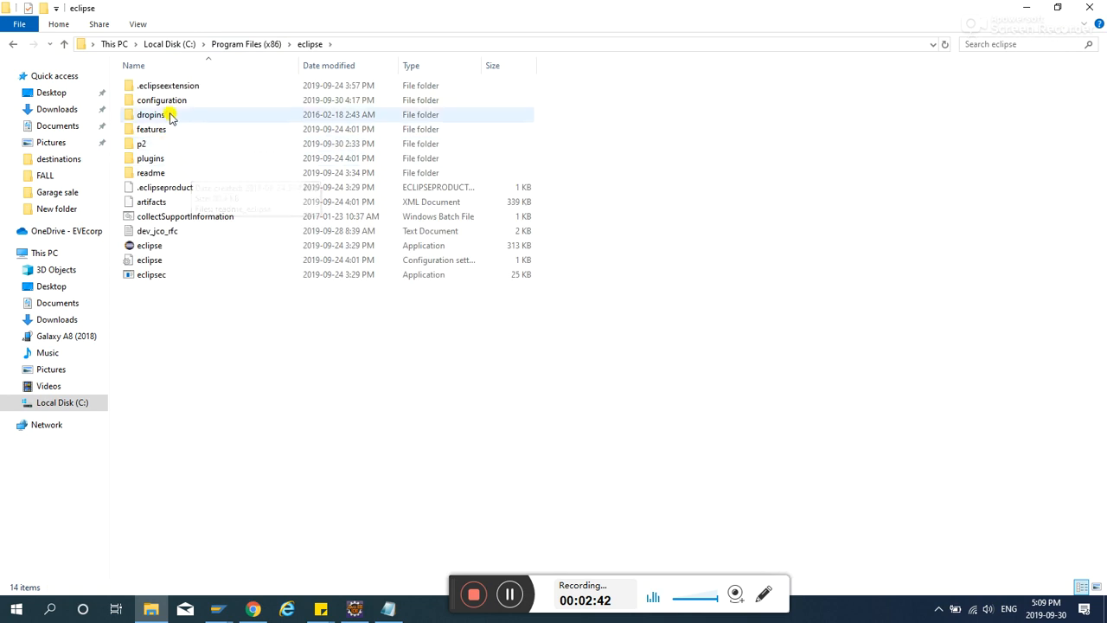
{"action": "left_click", "coordinate": [160, 247]}
{"action": "right_click", "coordinate": [162, 248]}
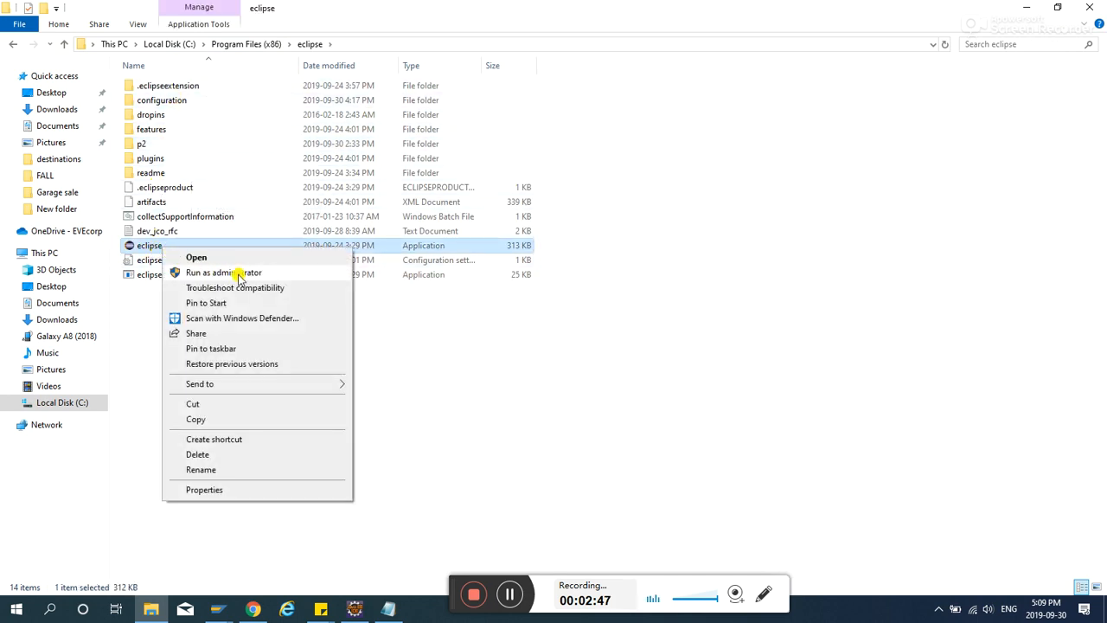
{"action": "left_click", "coordinate": [626, 249]}
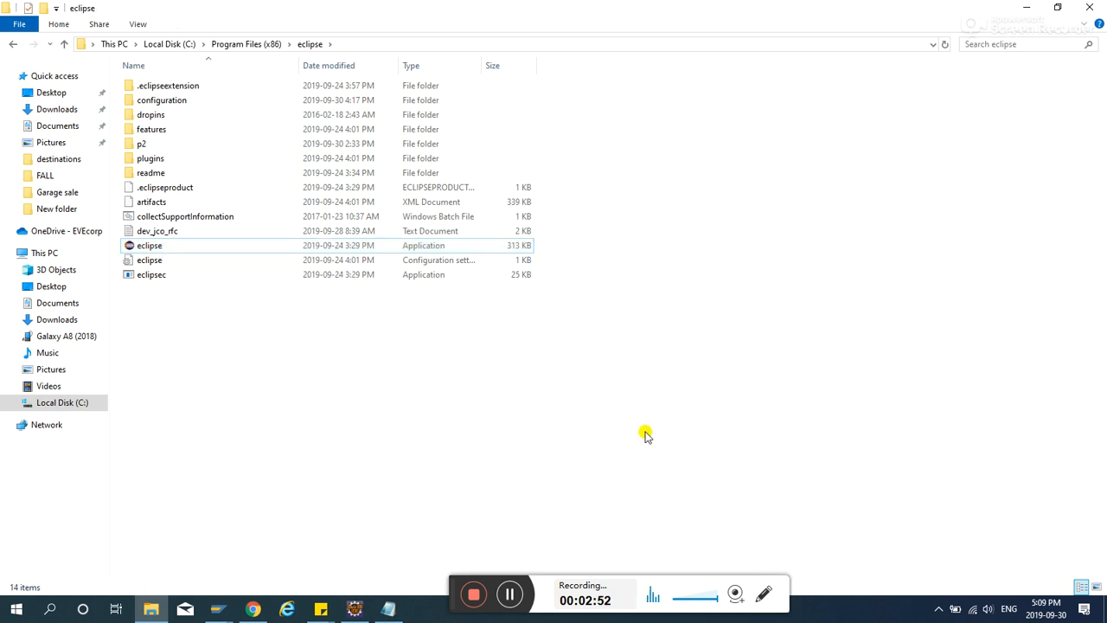
Switch to Eclipse and open the Install New Software dialog.
{"action": "left_click", "coordinate": [353, 612]}
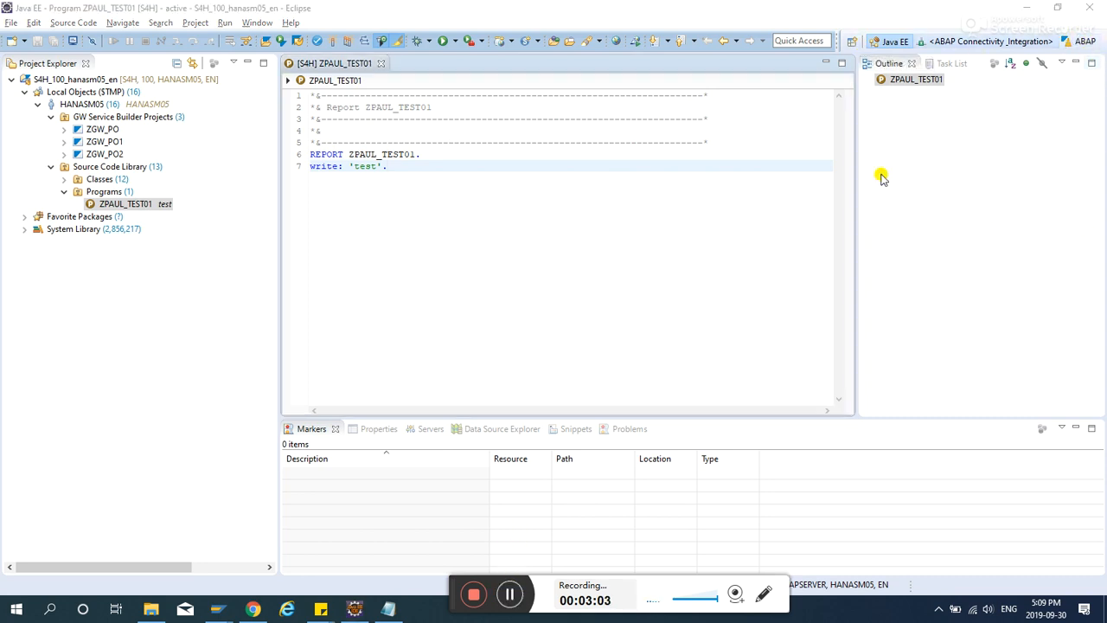
{"action": "left_click", "coordinate": [292, 24]}
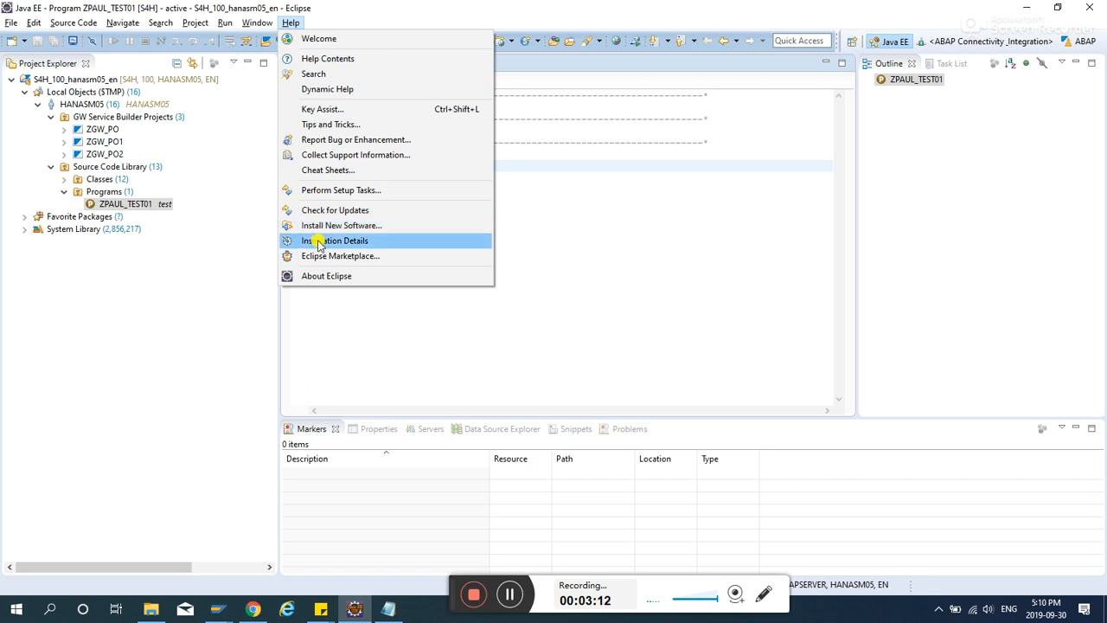
{"action": "left_click", "coordinate": [352, 227]}
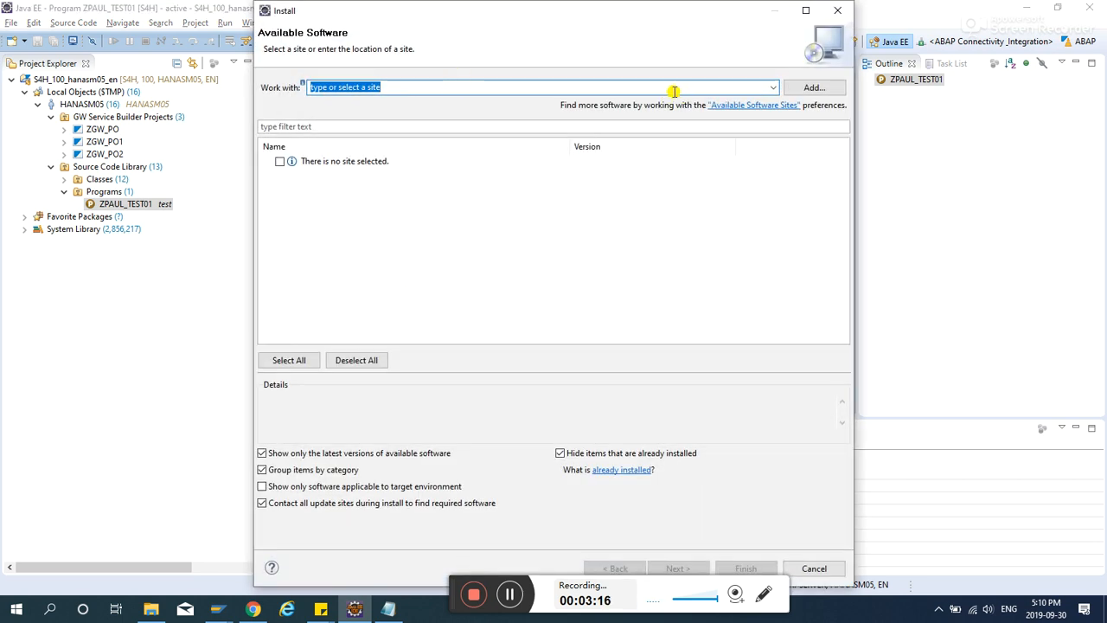
{"action": "left_click", "coordinate": [325, 610]}
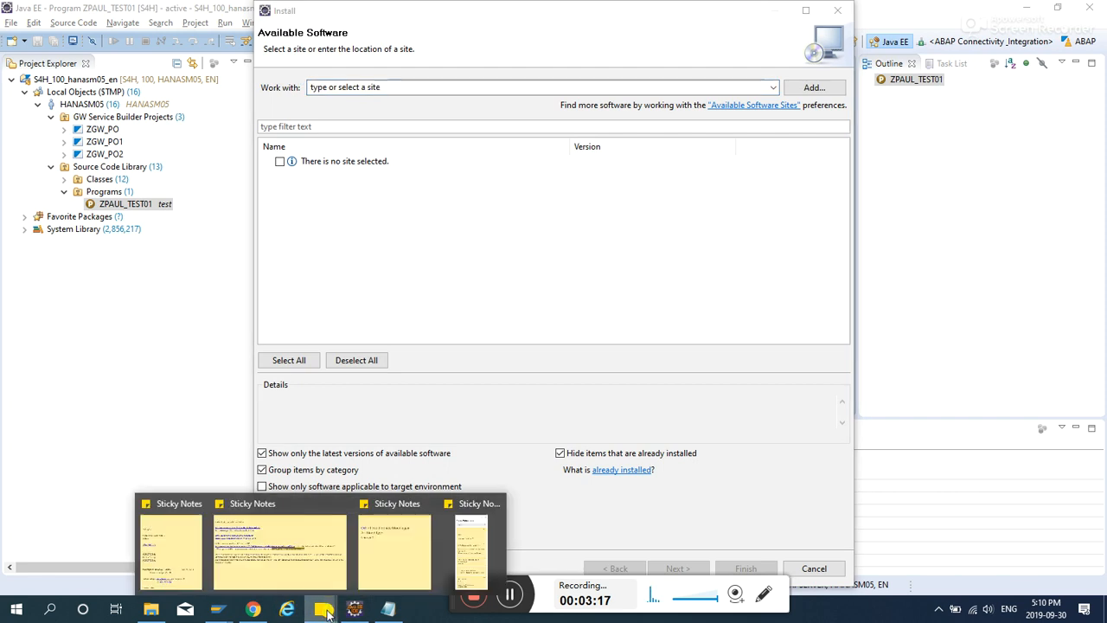
{"action": "left_click", "coordinate": [303, 549]}
{"action": "left_click_drag", "start_coordinate": [761, 199], "coordinate": [584, 201]}
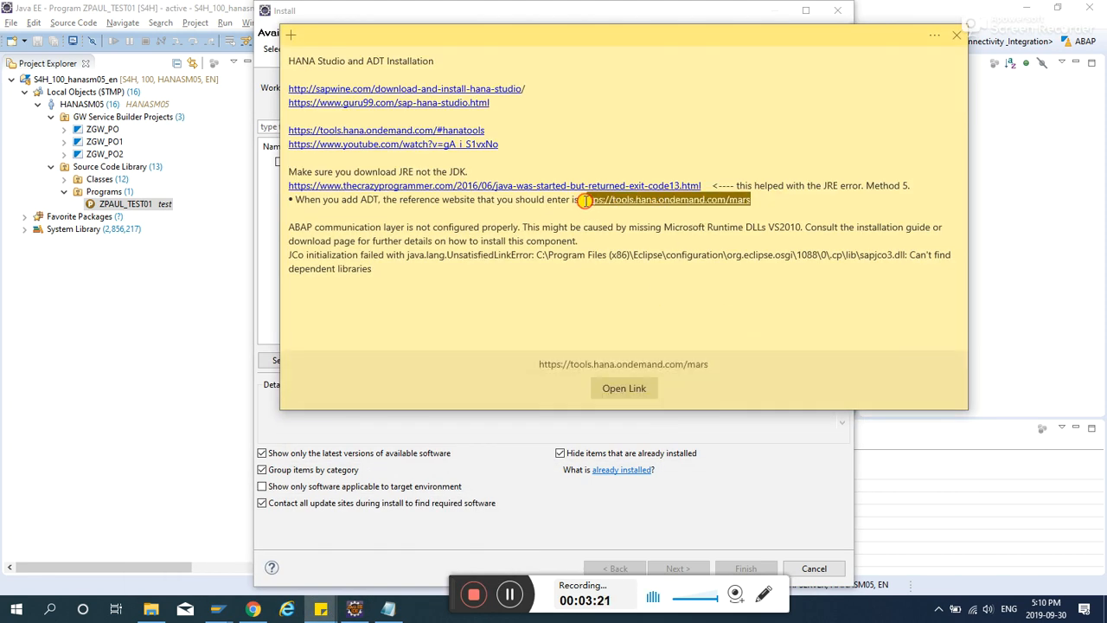
{"action": "left_click", "coordinate": [709, 219]}
{"action": "left_click_drag", "start_coordinate": [750, 199], "coordinate": [726, 199]}
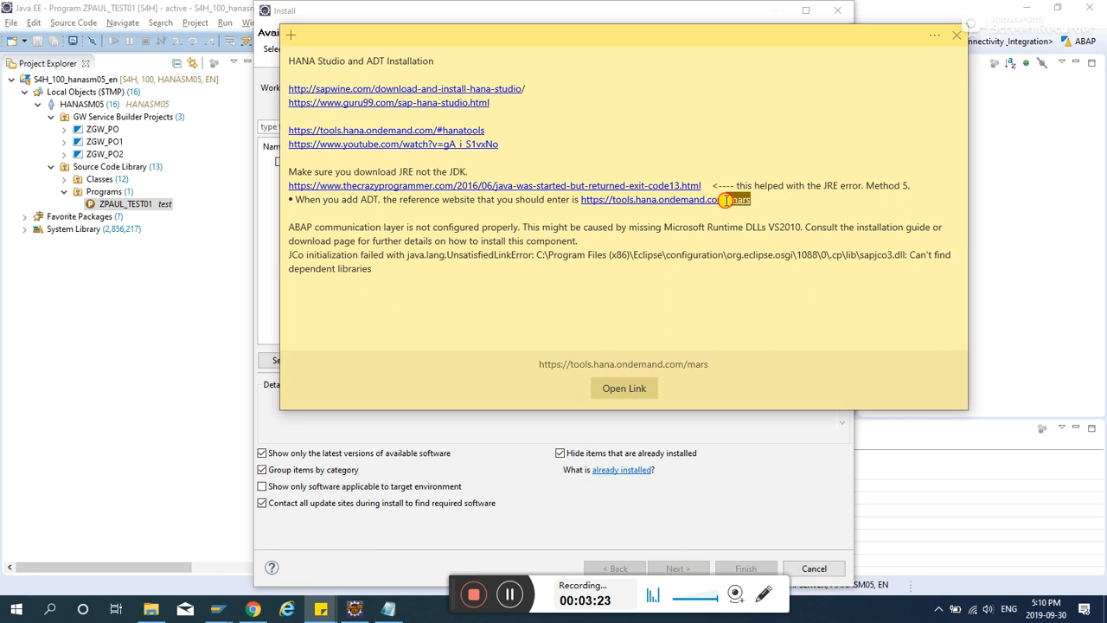
{"action": "left_click", "coordinate": [777, 208]}
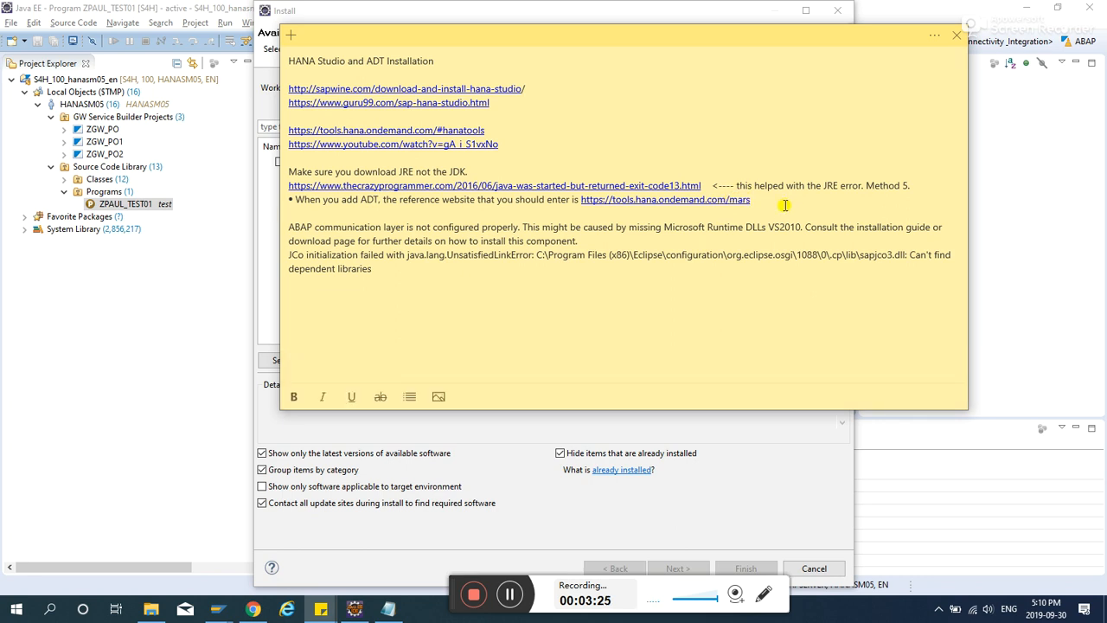
{"action": "left_click_drag", "start_coordinate": [734, 199], "coordinate": [581, 200]}
{"action": "key", "text": "ctrl+c"}
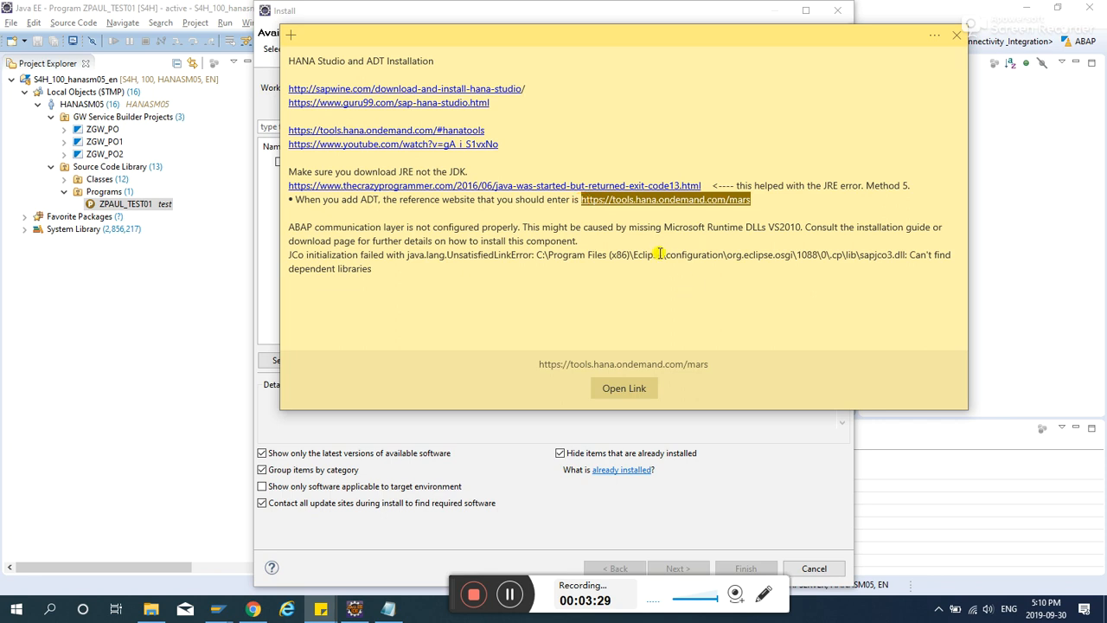
{"action": "key", "text": "alt+Tab"}
{"action": "key", "text": "alt+Tab"}
{"action": "key", "text": "alt+Tab"}
{"action": "left_click_drag", "start_coordinate": [418, 86], "coordinate": [224, 82]}
{"action": "key", "text": "ctrl+v"}
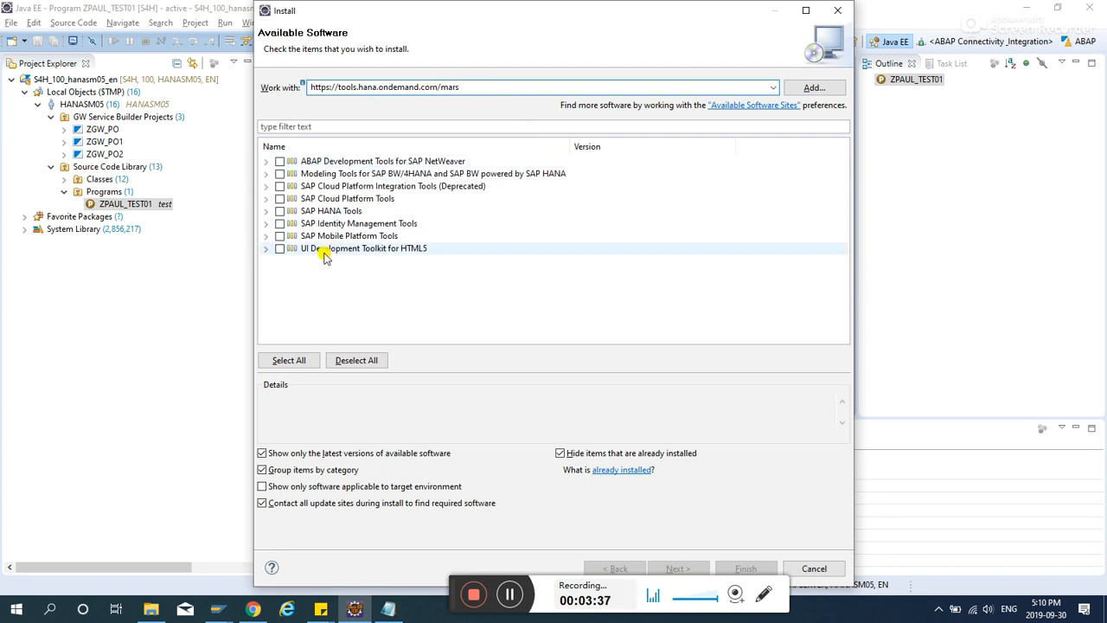
Select ABAP Development Tools for SAP NetWeaver for installation and inspect which items it contains.
{"action": "left_click", "coordinate": [279, 161]}
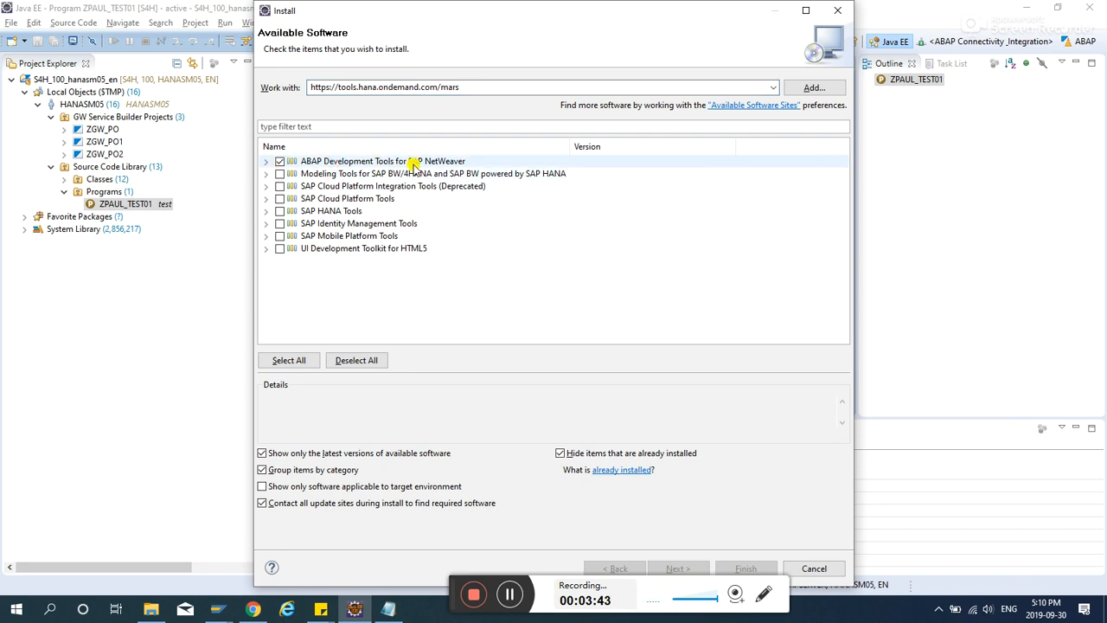
{"action": "left_click", "coordinate": [266, 162]}
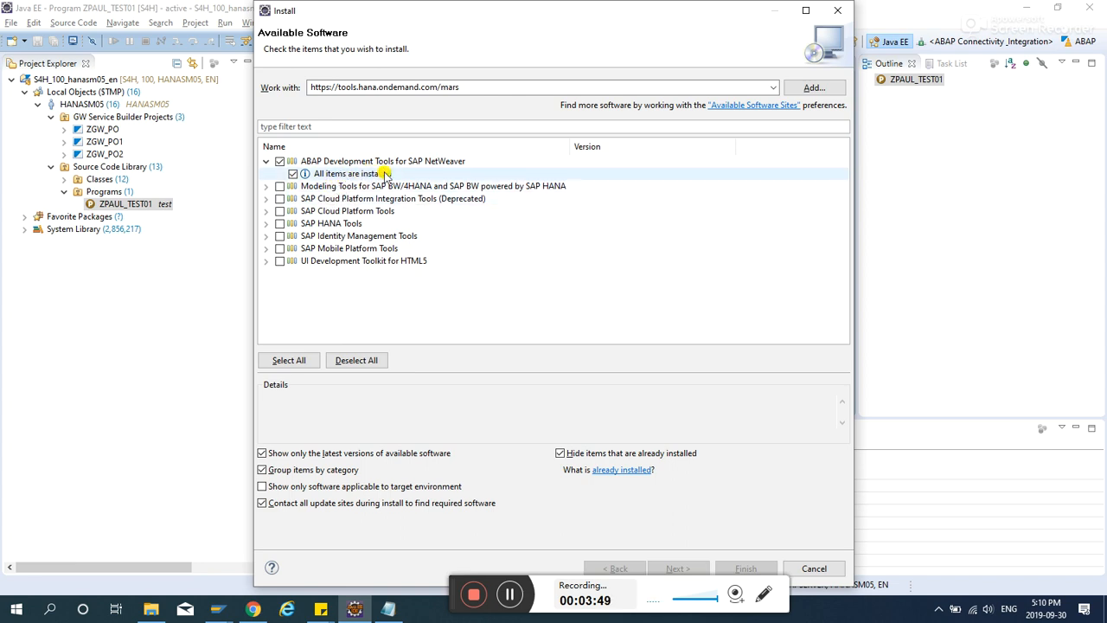
{"action": "left_click", "coordinate": [267, 161]}
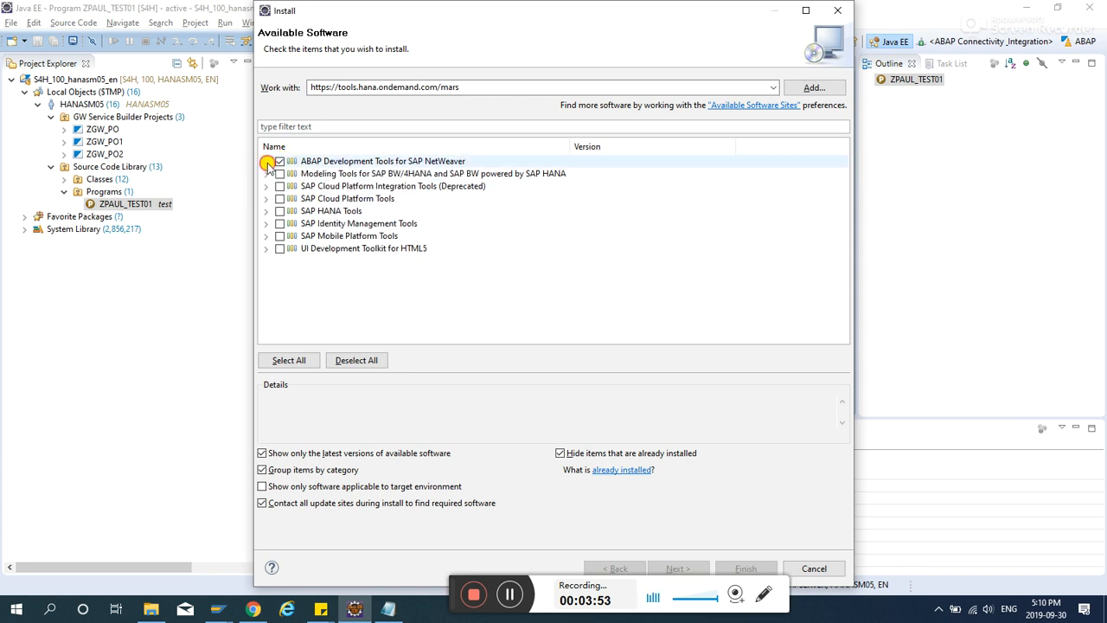
Select all Modeling Tools for SAP BW/4HANA items, continue to the install details and close the wizard without installing.
{"action": "left_click", "coordinate": [280, 174]}
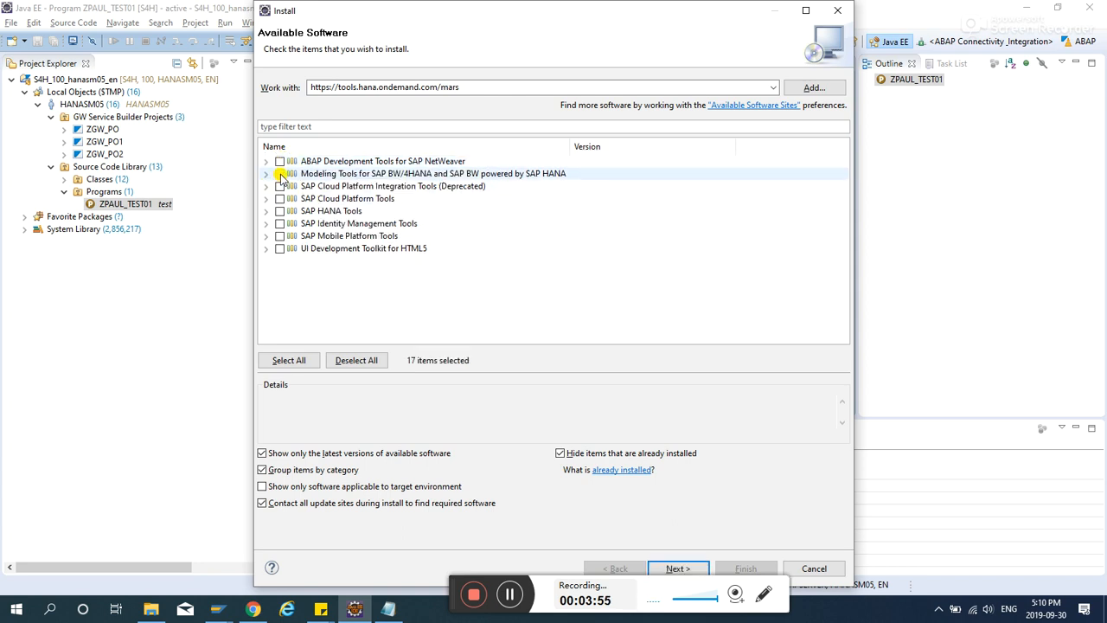
{"action": "left_click", "coordinate": [267, 174]}
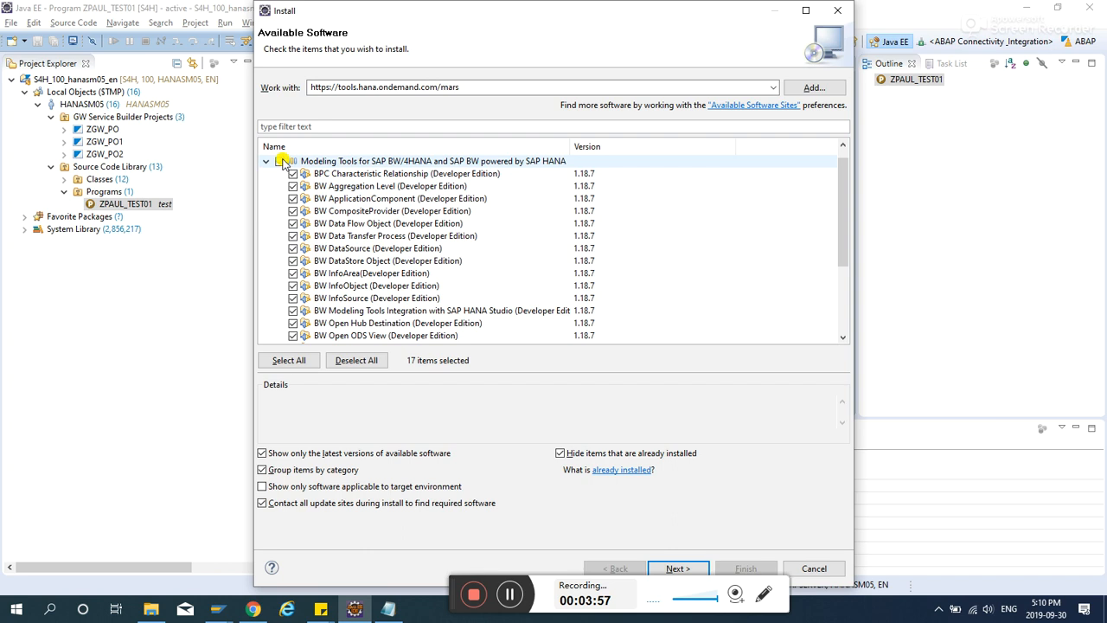
{"action": "scroll", "coordinate": [380, 260], "scroll_direction": "down", "scroll_amount": 3}
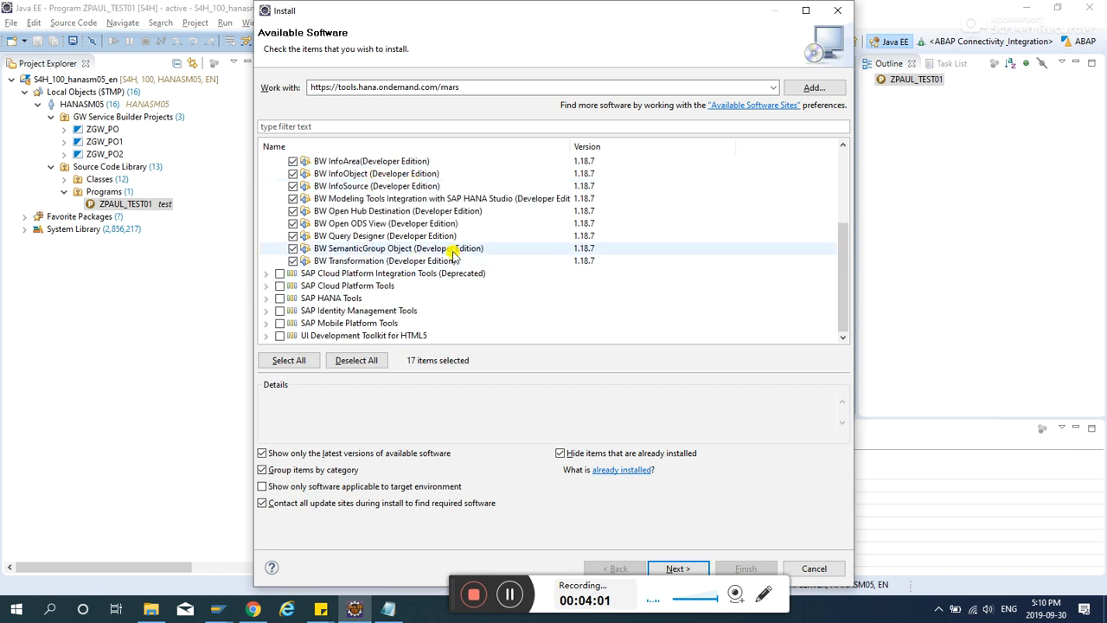
{"action": "left_click", "coordinate": [678, 569]}
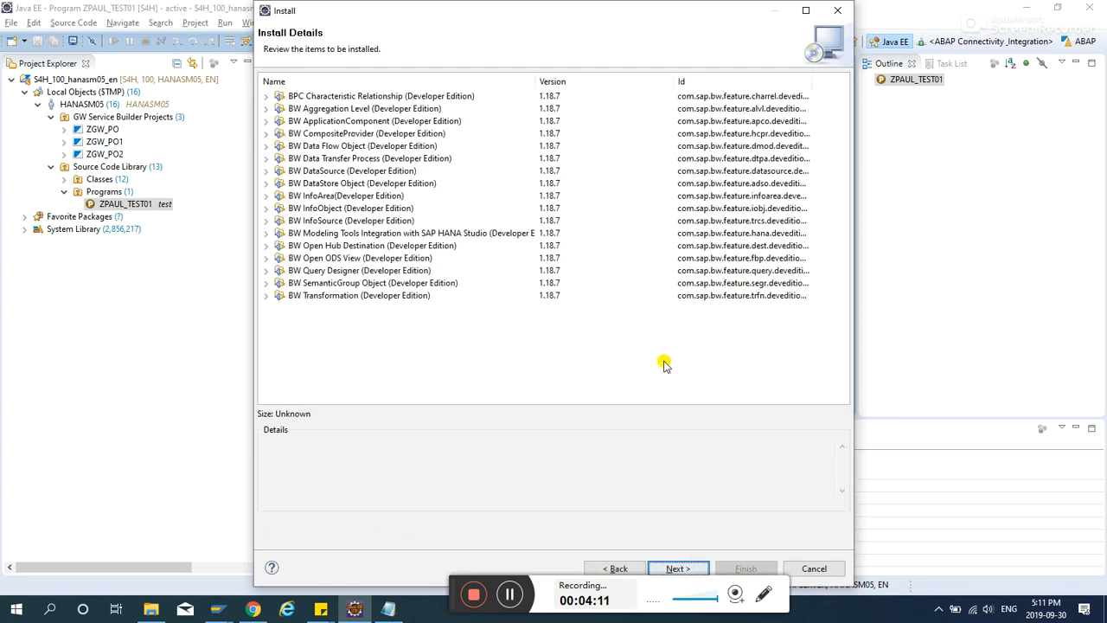
{"action": "left_click", "coordinate": [837, 13]}
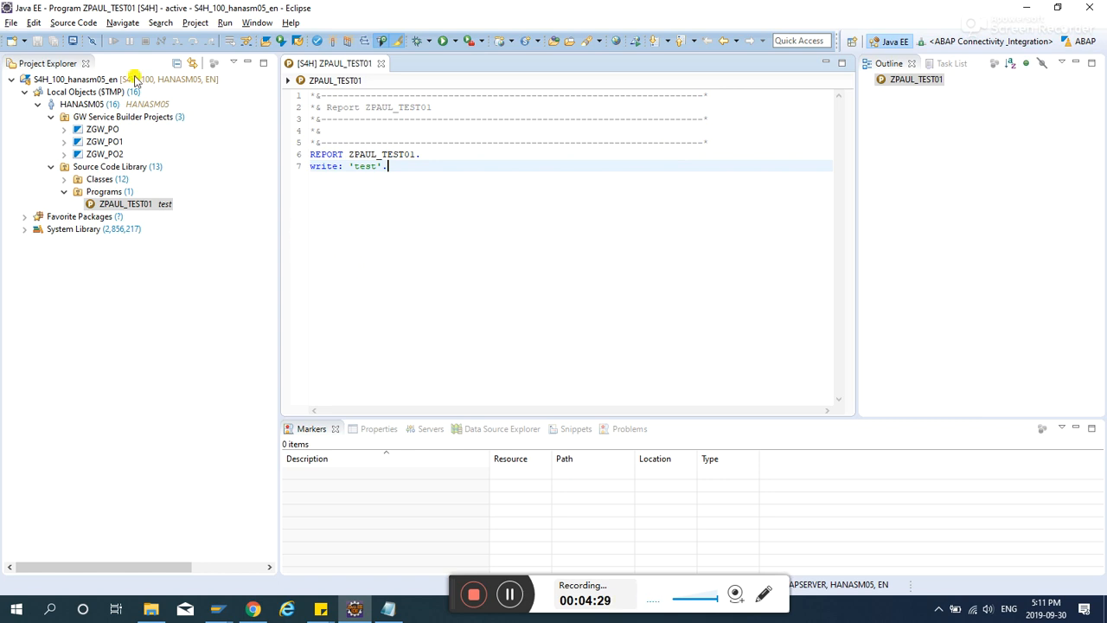
Switch Eclipse to the ABAP perspective and open the New ABAP Project wizard.
{"action": "left_click", "coordinate": [7, 23]}
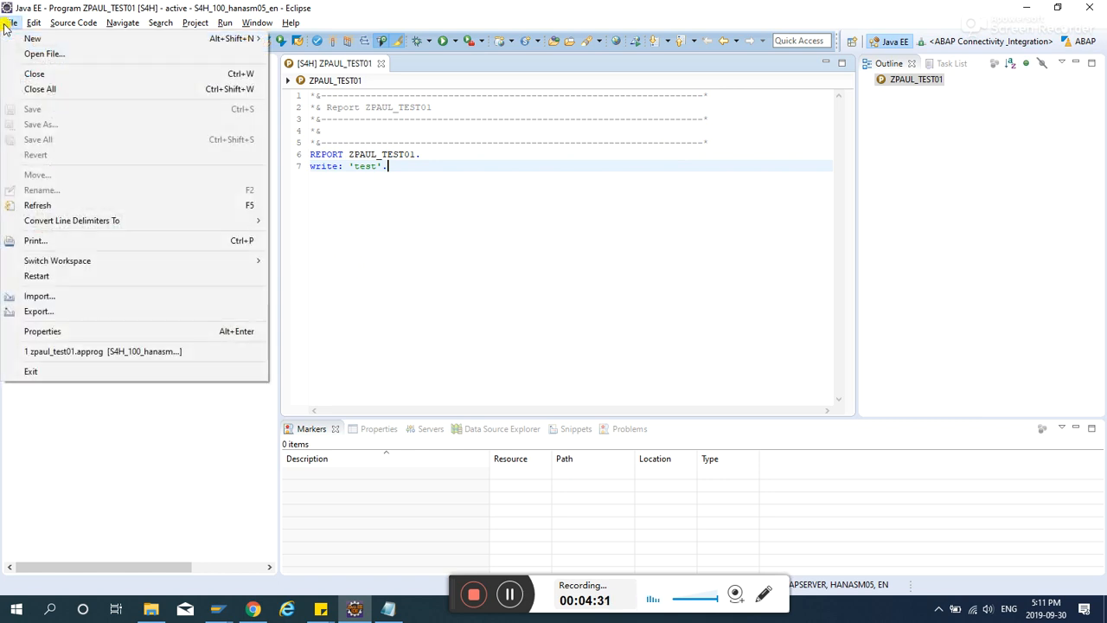
{"action": "mouse_move", "coordinate": [27, 39]}
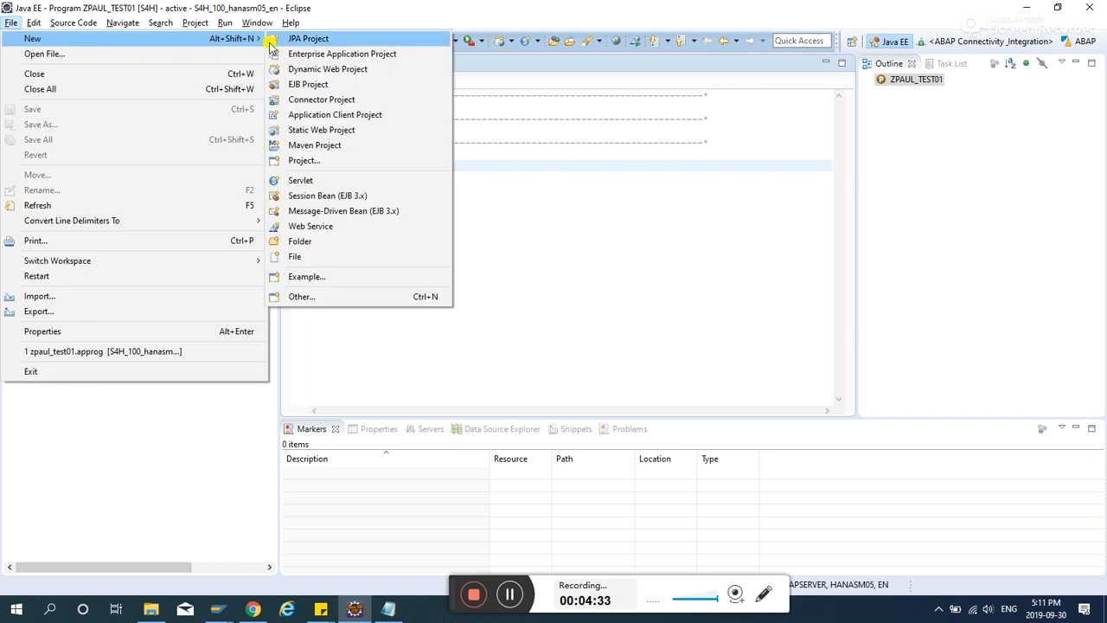
{"action": "left_click", "coordinate": [594, 277]}
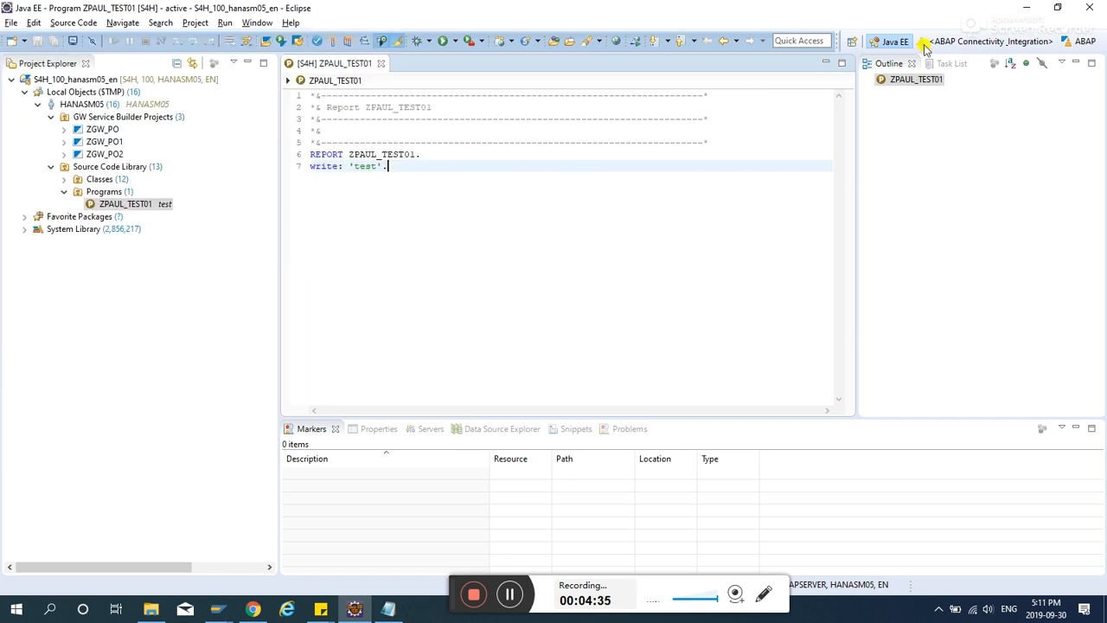
{"action": "left_click", "coordinate": [1091, 43]}
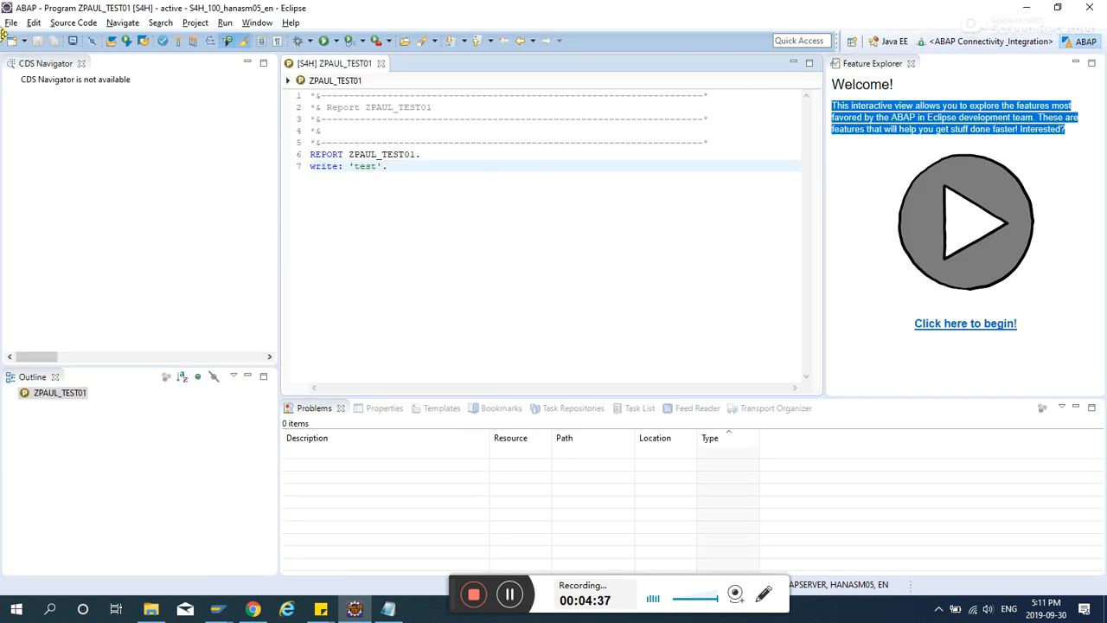
{"action": "left_click", "coordinate": [11, 23]}
{"action": "mouse_move", "coordinate": [28, 38]}
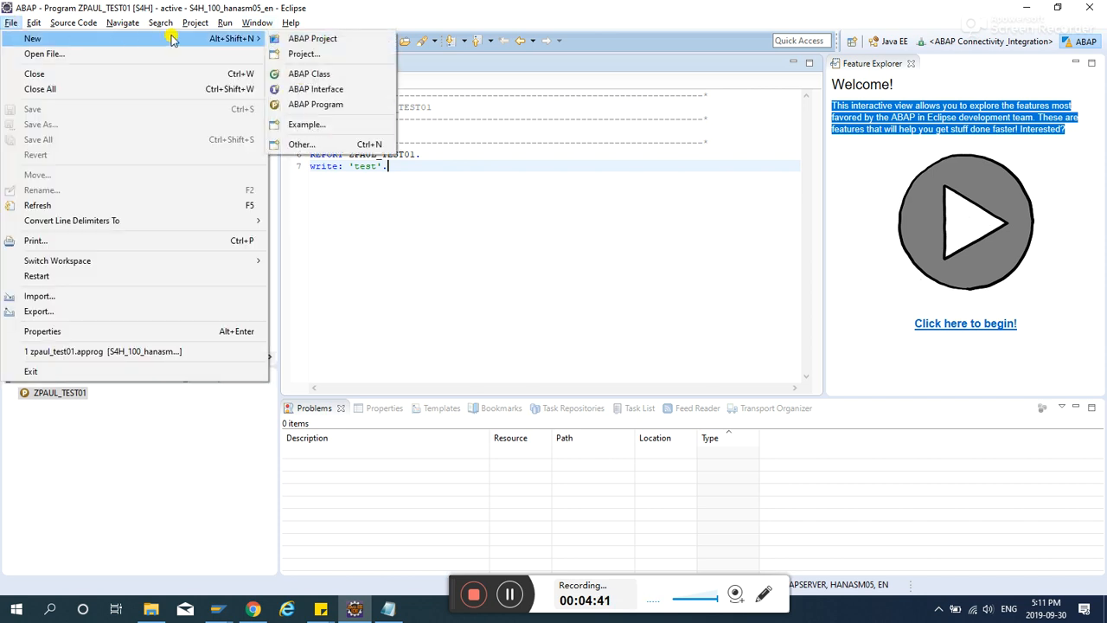
{"action": "left_click", "coordinate": [285, 39]}
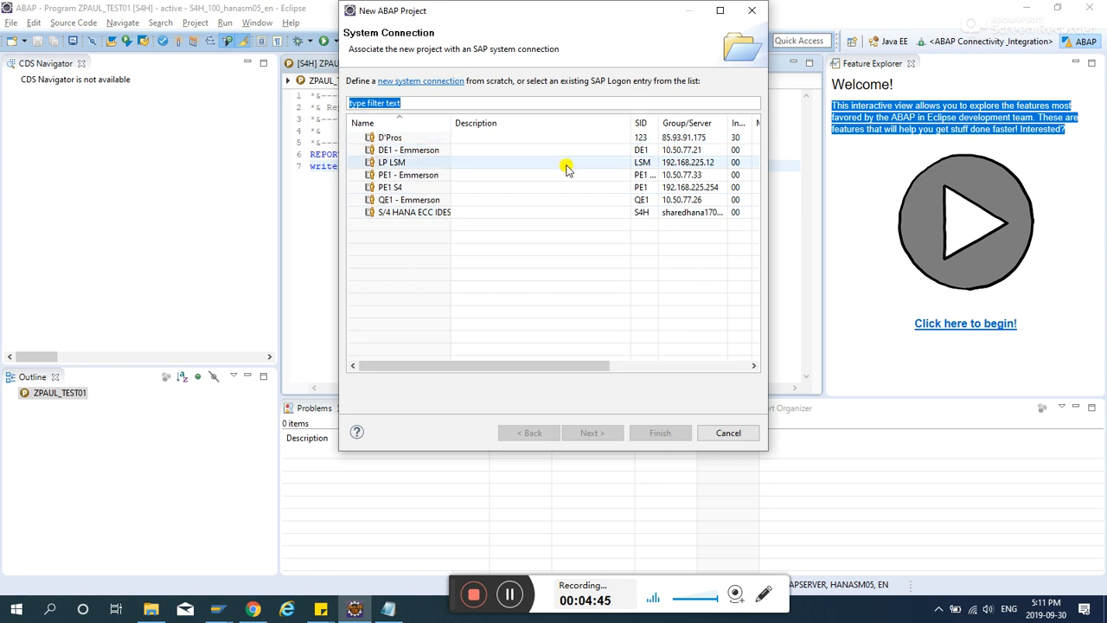
Go through the existing SAP Logon entries one by one and select the S/4 HANA ECC IDES system connection.
{"action": "left_click", "coordinate": [402, 138]}
{"action": "left_click", "coordinate": [416, 150]}
{"action": "left_click", "coordinate": [411, 163]}
{"action": "left_click", "coordinate": [411, 175]}
{"action": "left_click", "coordinate": [413, 188]}
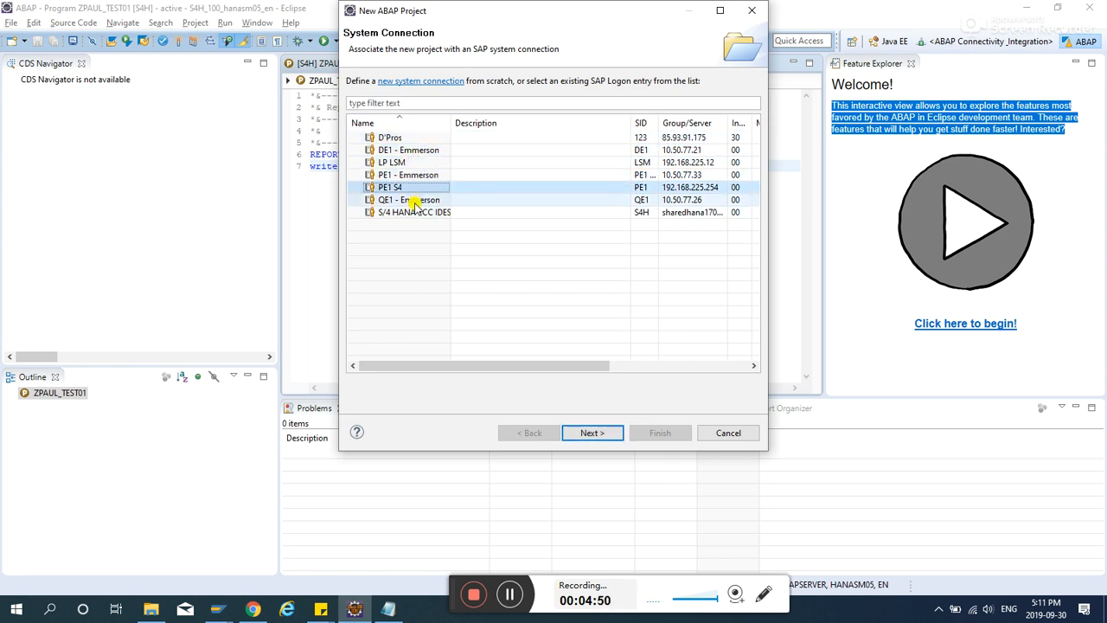
{"action": "left_click", "coordinate": [412, 200]}
{"action": "left_click", "coordinate": [423, 213]}
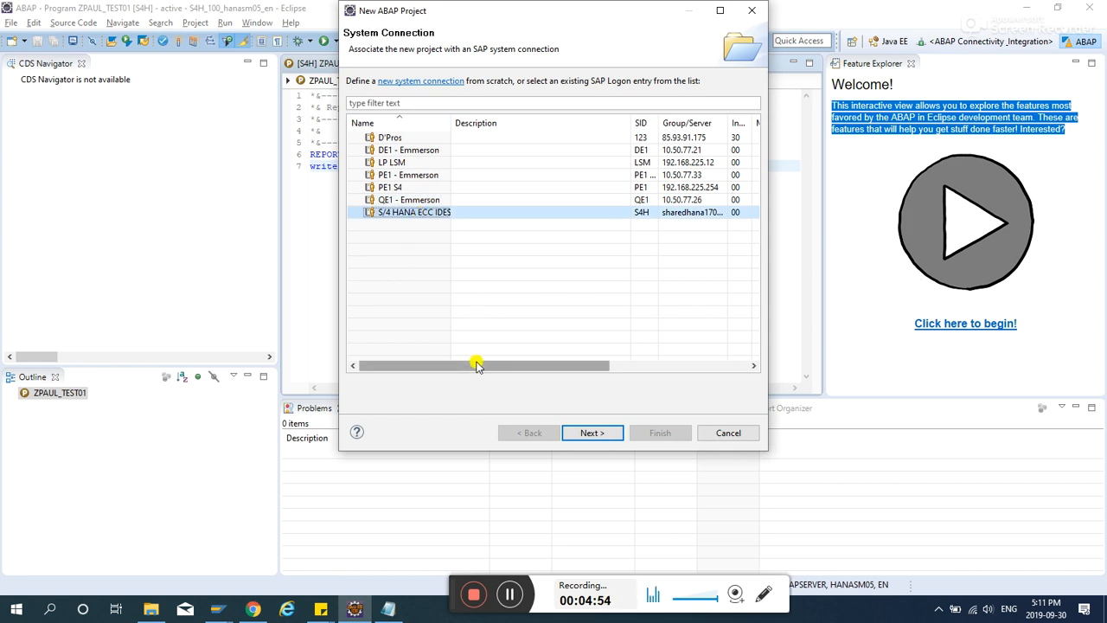
Bring up SAP Logon 760, compare its connections with the system list in the ABAP project wizard, and minimize it.
{"action": "left_click", "coordinate": [221, 611]}
{"action": "left_click", "coordinate": [30, 543]}
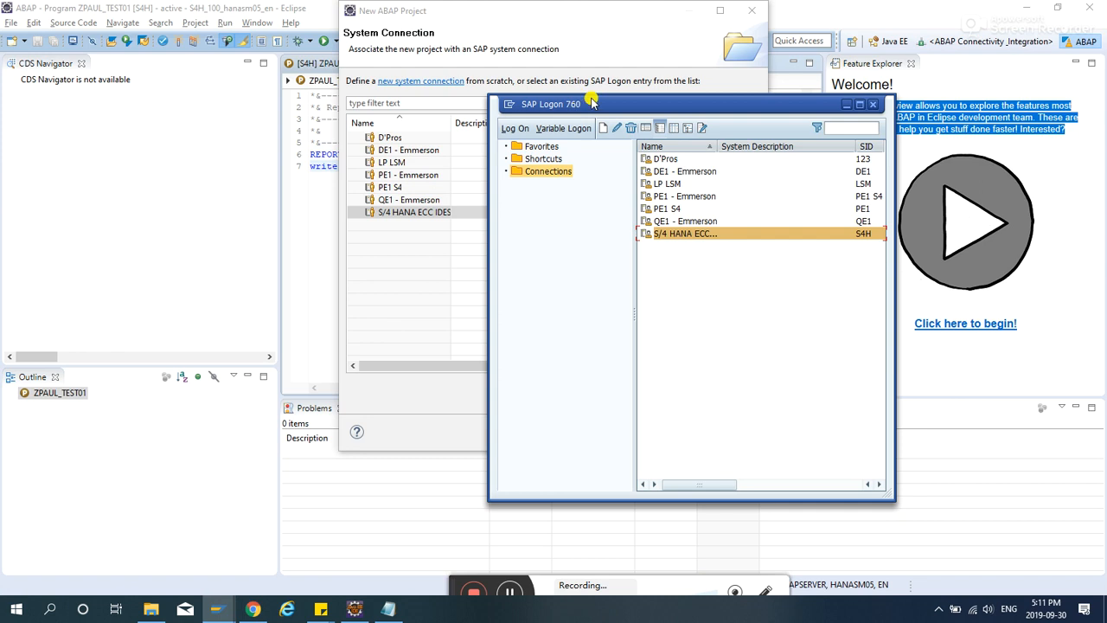
{"action": "left_click_drag", "start_coordinate": [607, 101], "coordinate": [845, 175]}
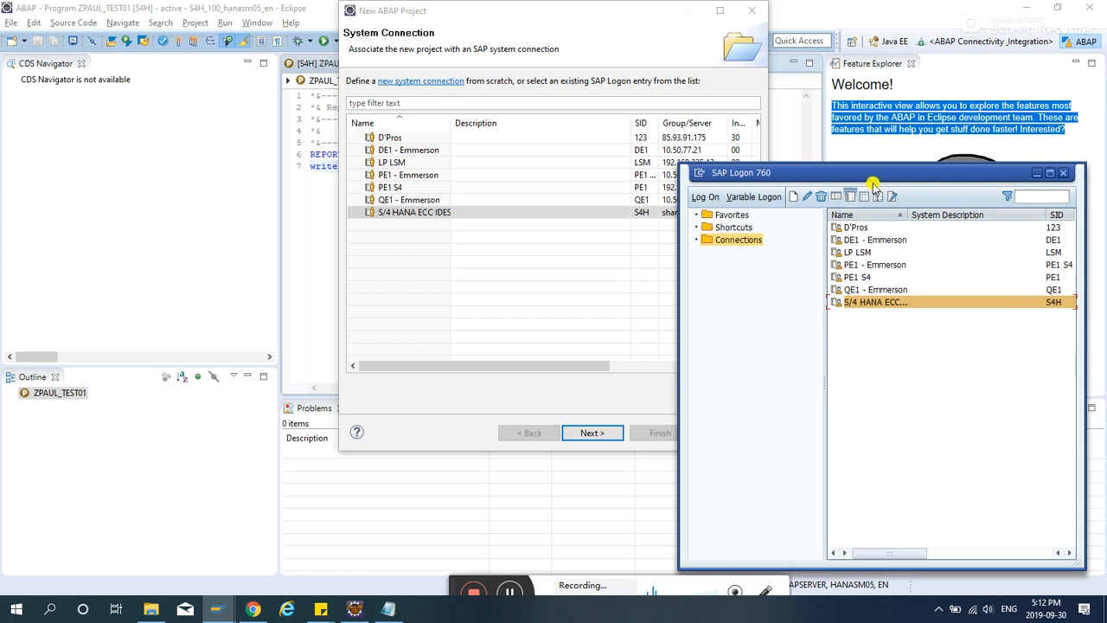
{"action": "left_click_drag", "start_coordinate": [772, 173], "coordinate": [553, 99]}
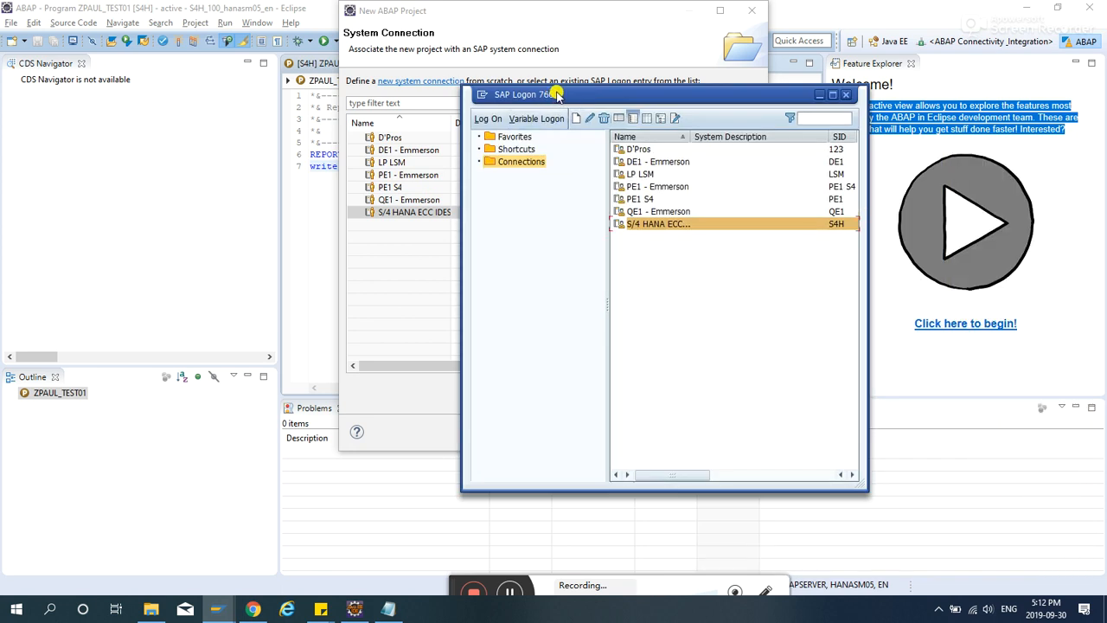
{"action": "left_click", "coordinate": [821, 96]}
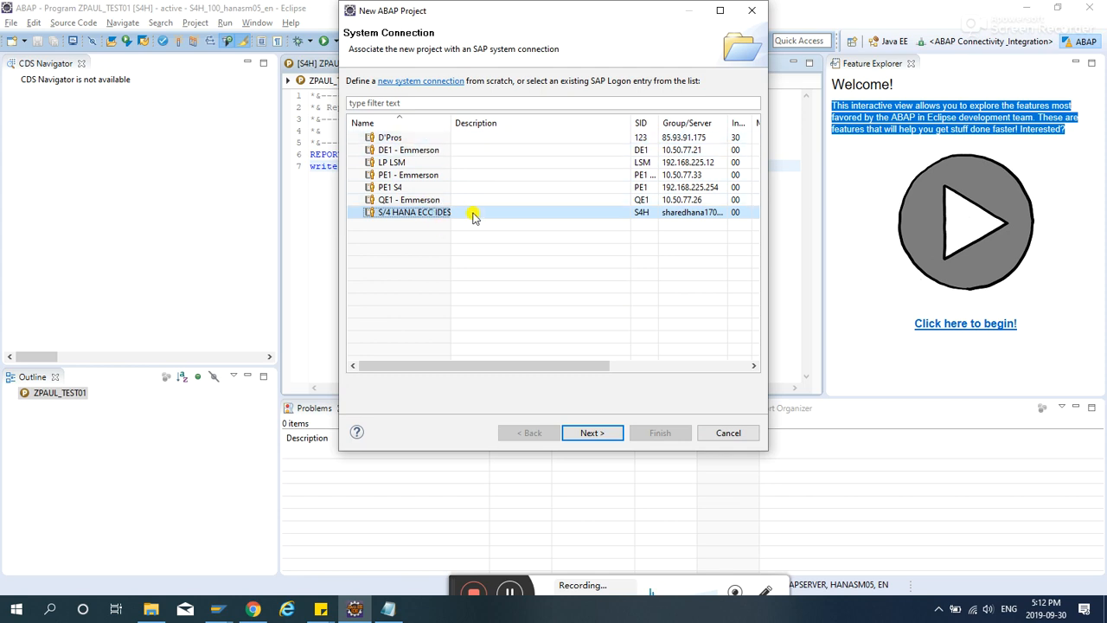
Close the New ABAP Project wizard without creating a project and return to the Java EE perspective.
{"action": "left_click_drag", "start_coordinate": [575, 17], "coordinate": [686, 90]}
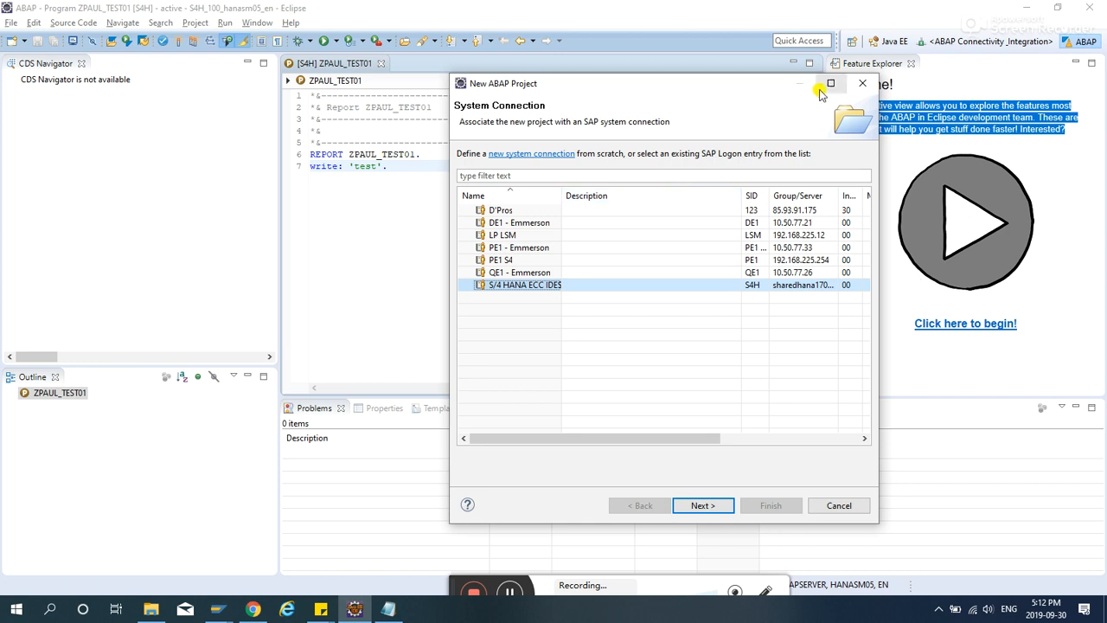
{"action": "left_click", "coordinate": [862, 83]}
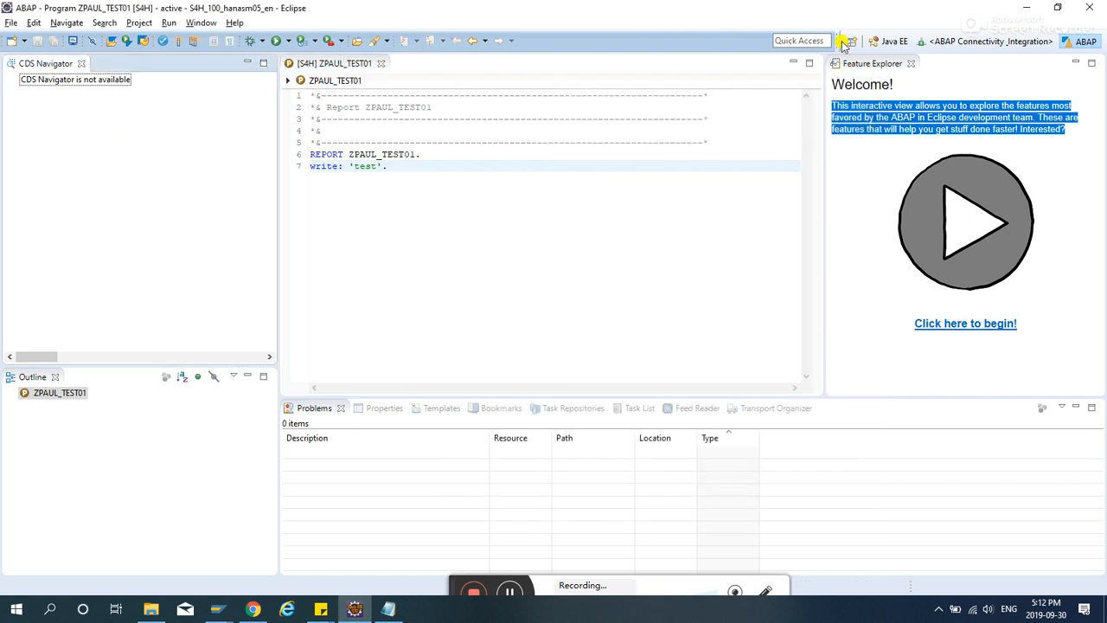
{"action": "left_click", "coordinate": [892, 43]}
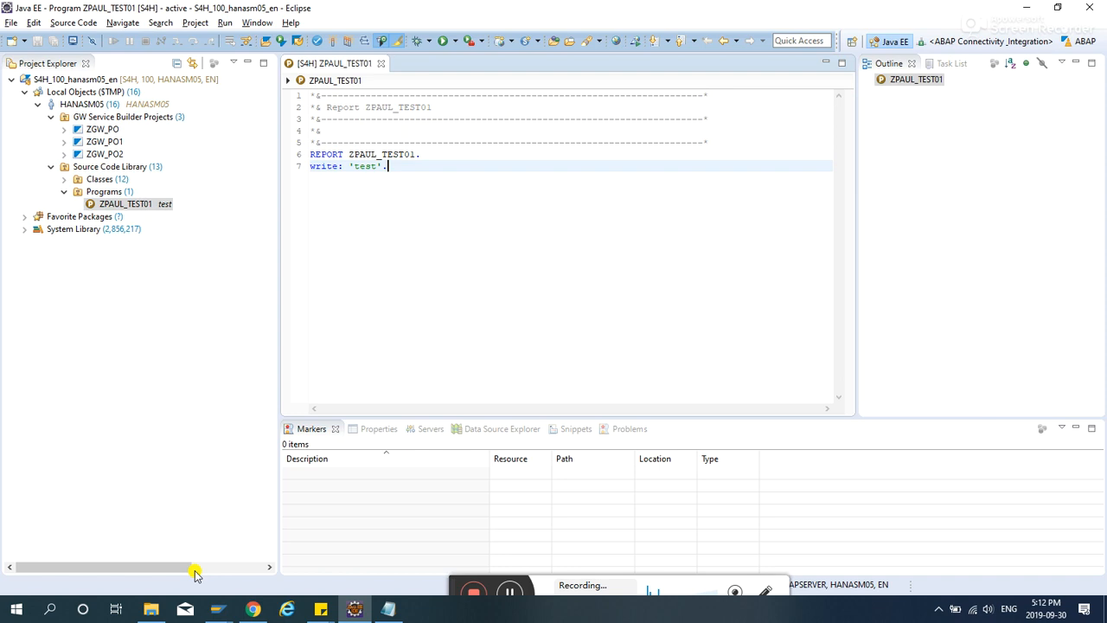
Switch to the SAP ABAP Editor, check the system information and source of report ZPAUL_TEST01, and return to Eclipse to compare.
{"action": "mouse_move", "coordinate": [215, 609]}
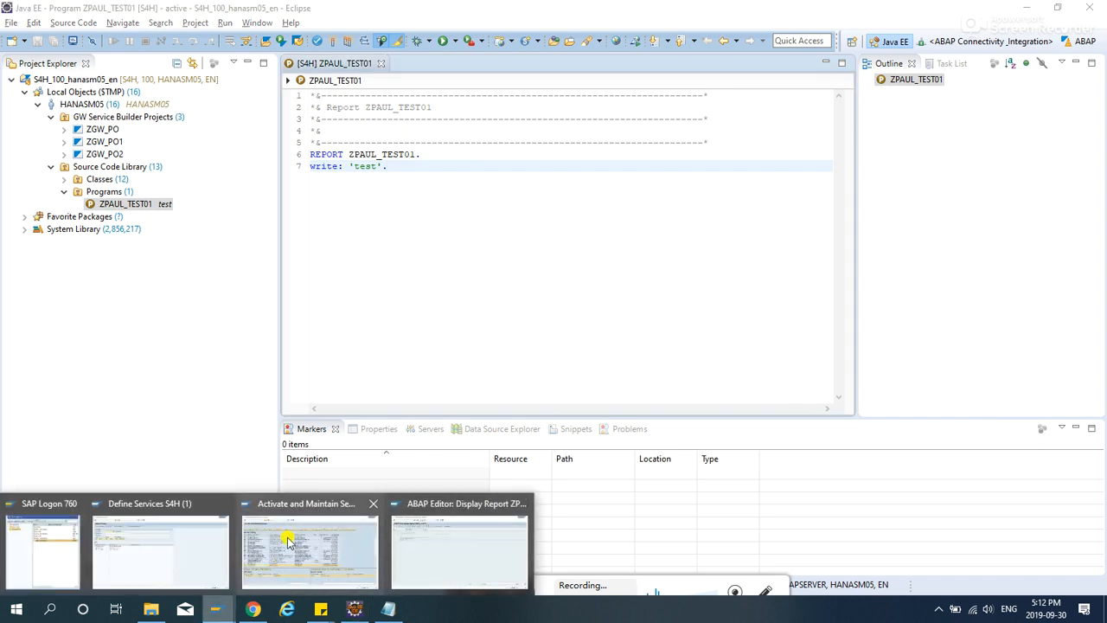
{"action": "left_click", "coordinate": [458, 552]}
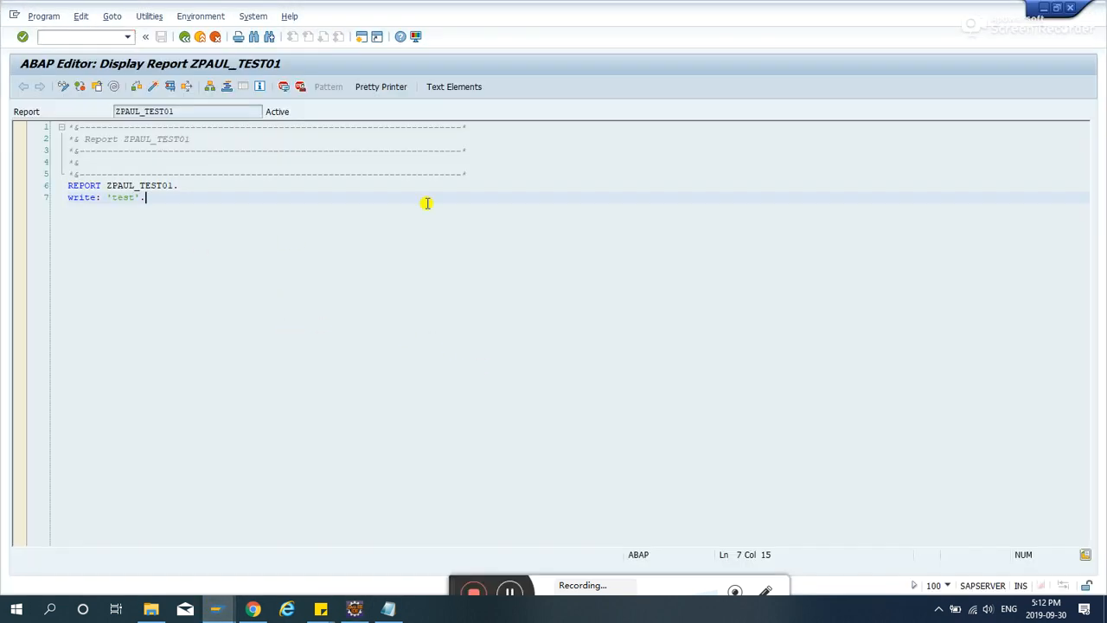
{"action": "left_click", "coordinate": [948, 588]}
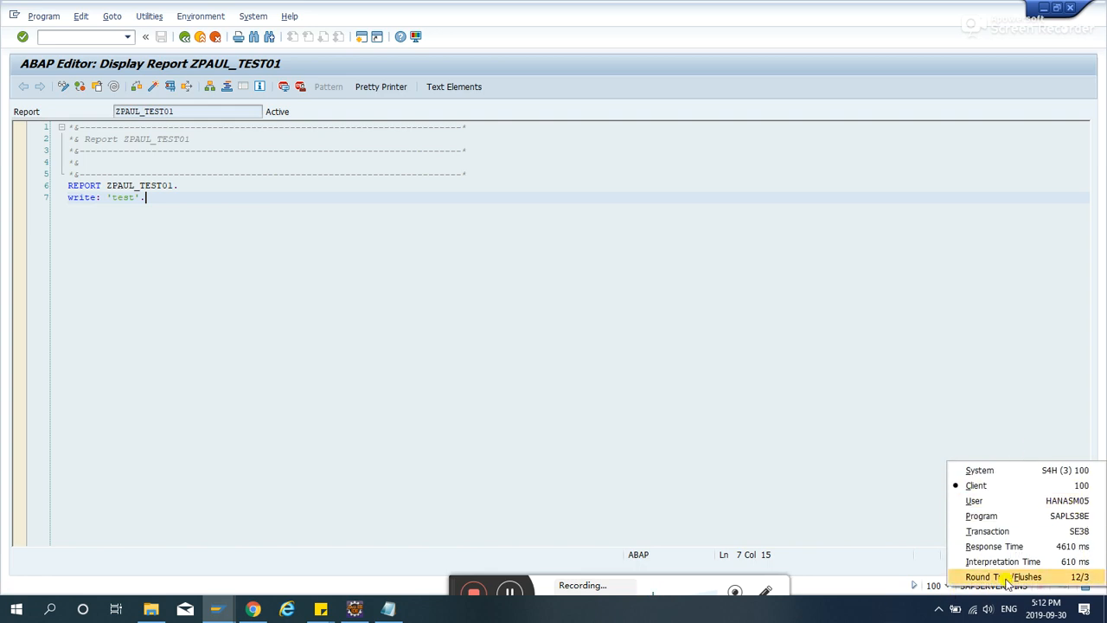
{"action": "left_click", "coordinate": [480, 310]}
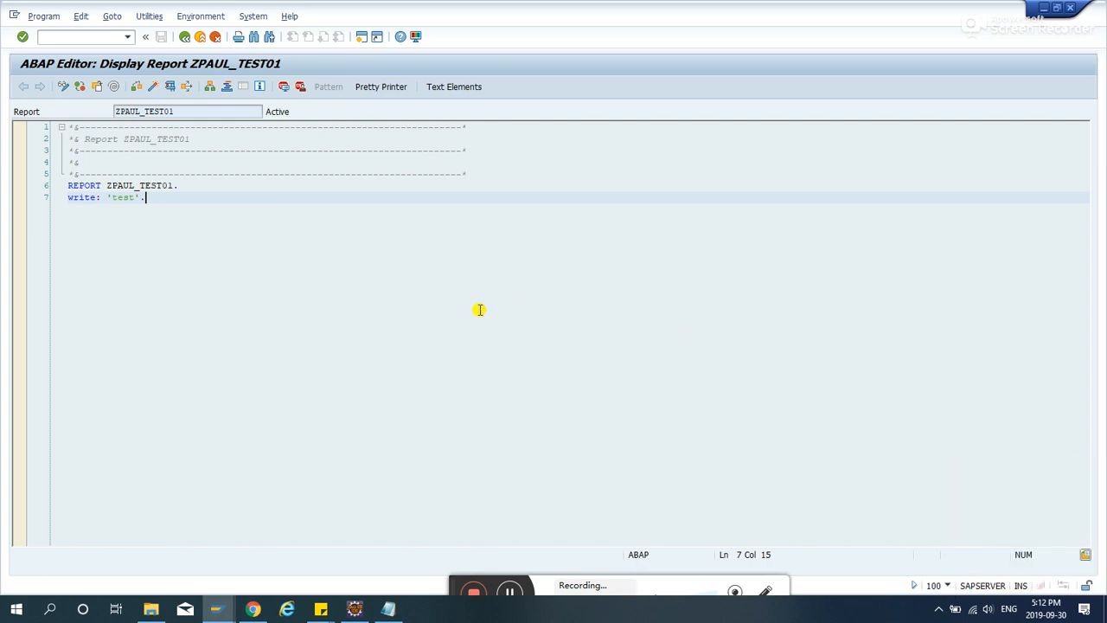
{"action": "key", "text": "ctrl+a"}
{"action": "left_click", "coordinate": [189, 111]}
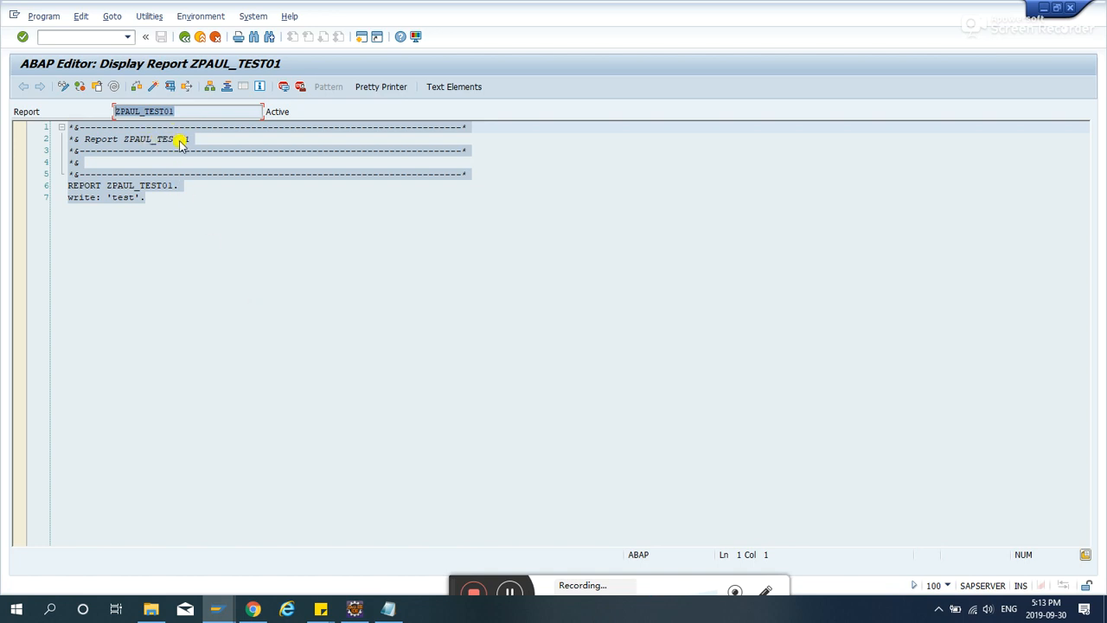
{"action": "key", "text": "alt+Tab"}
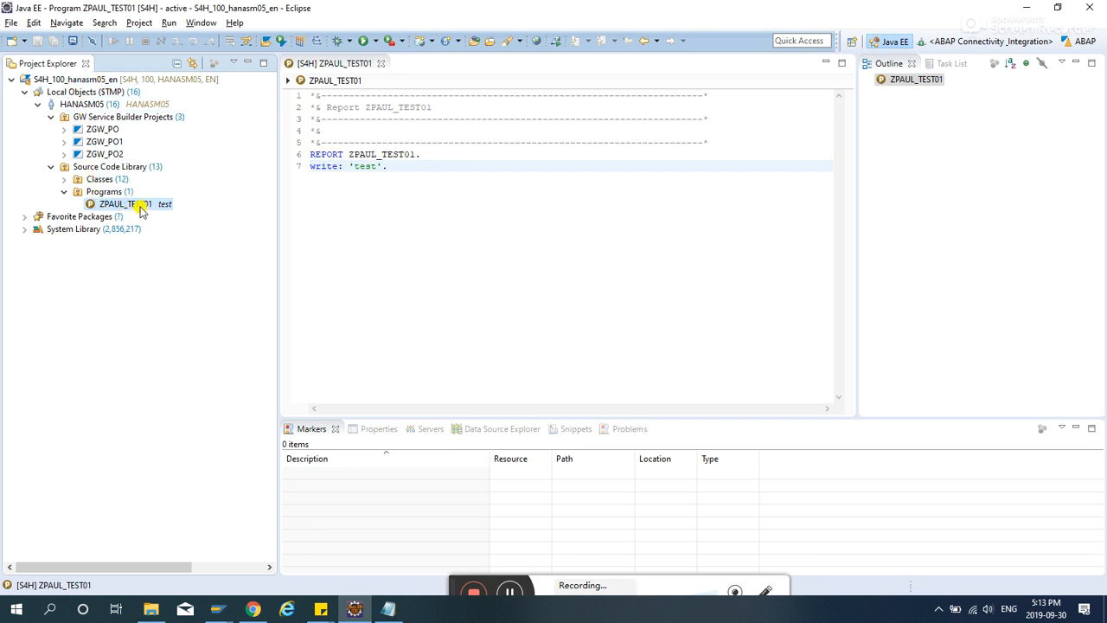
Select the entire source of report ZPAUL_TEST01 in Eclipse, then in the SAP ABAP Editor, to compare the two.
{"action": "left_click", "coordinate": [367, 217]}
{"action": "key", "text": "ctrl+a"}
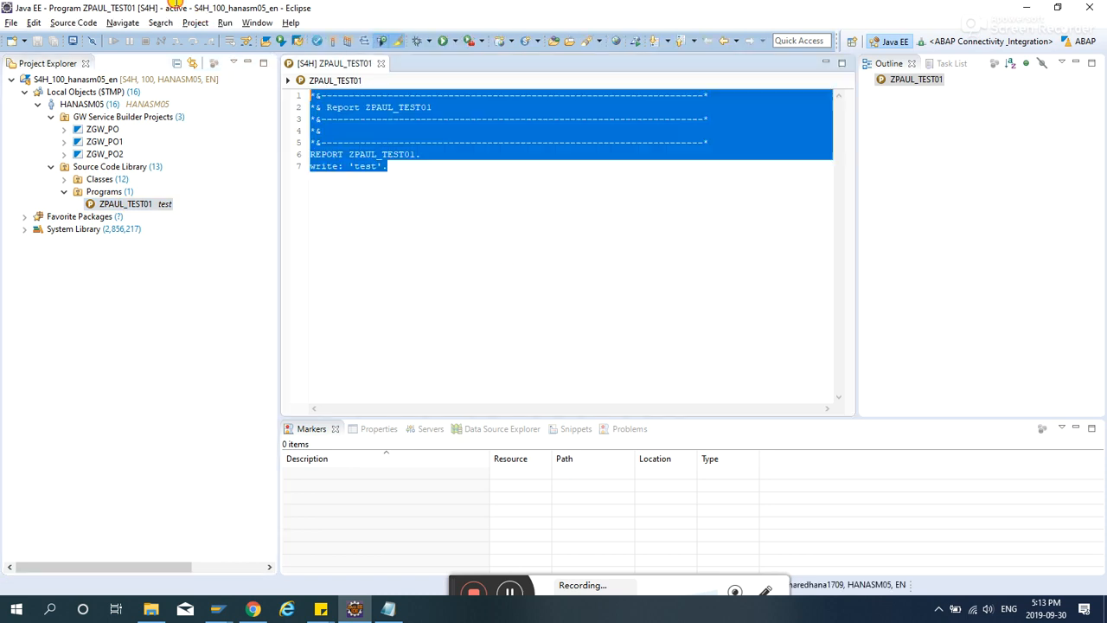
{"action": "key", "text": "alt+Tab"}
{"action": "key", "text": "ctrl+a"}
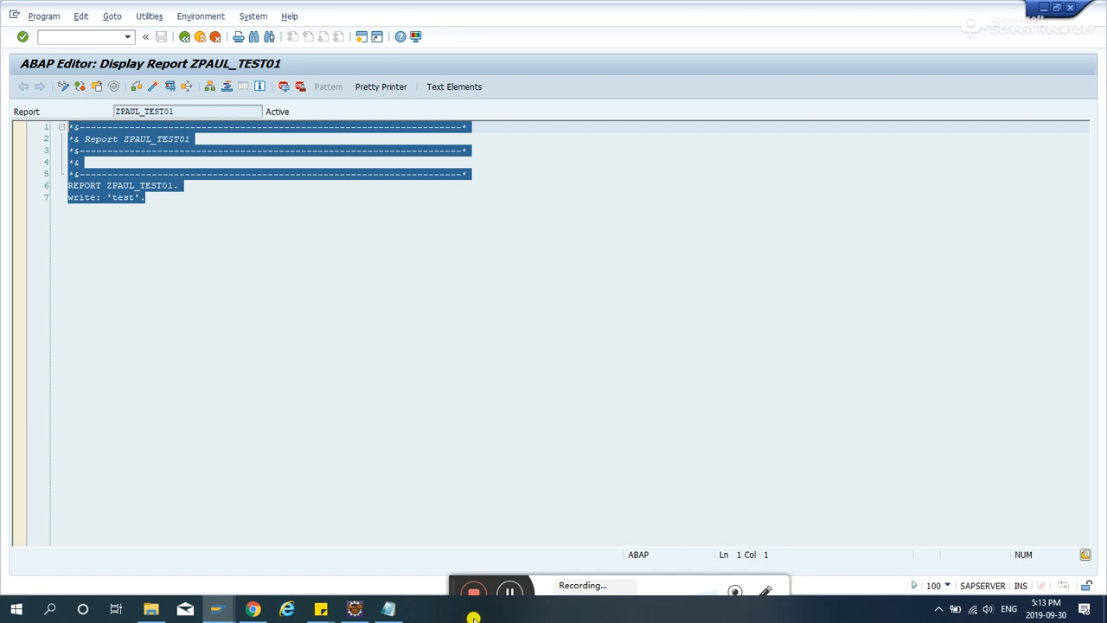
{"action": "left_click_drag", "start_coordinate": [449, 589], "coordinate": [451, 544]}
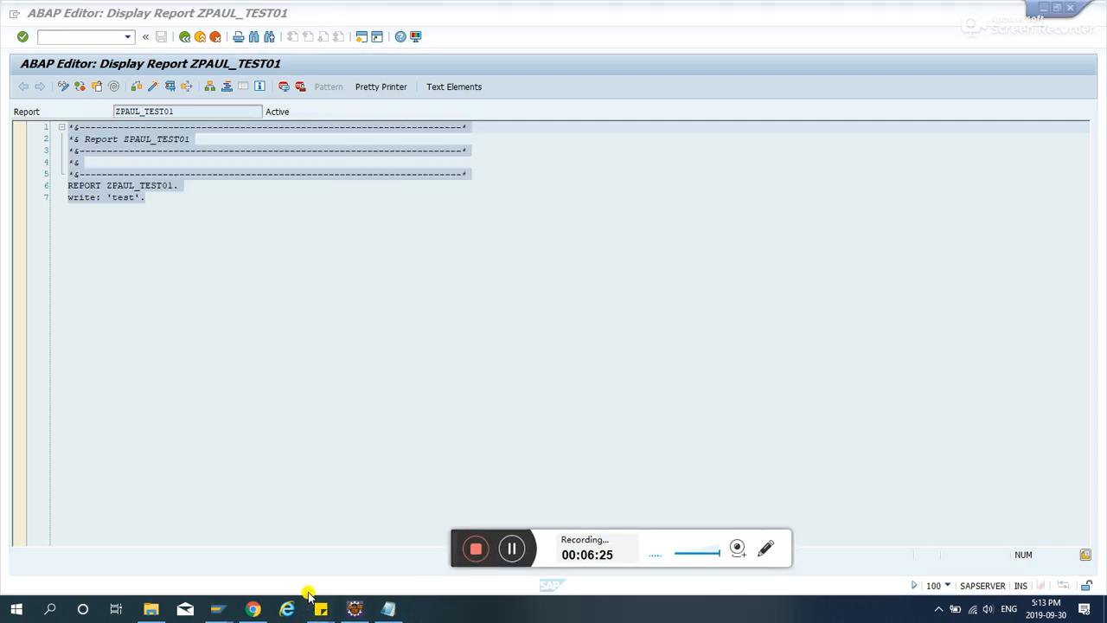
Switch to Chrome and review the Java SE Runtime Environment 8, Eclipse 2019-06 download and SAP Development Tools pages.
{"action": "left_click", "coordinate": [252, 609]}
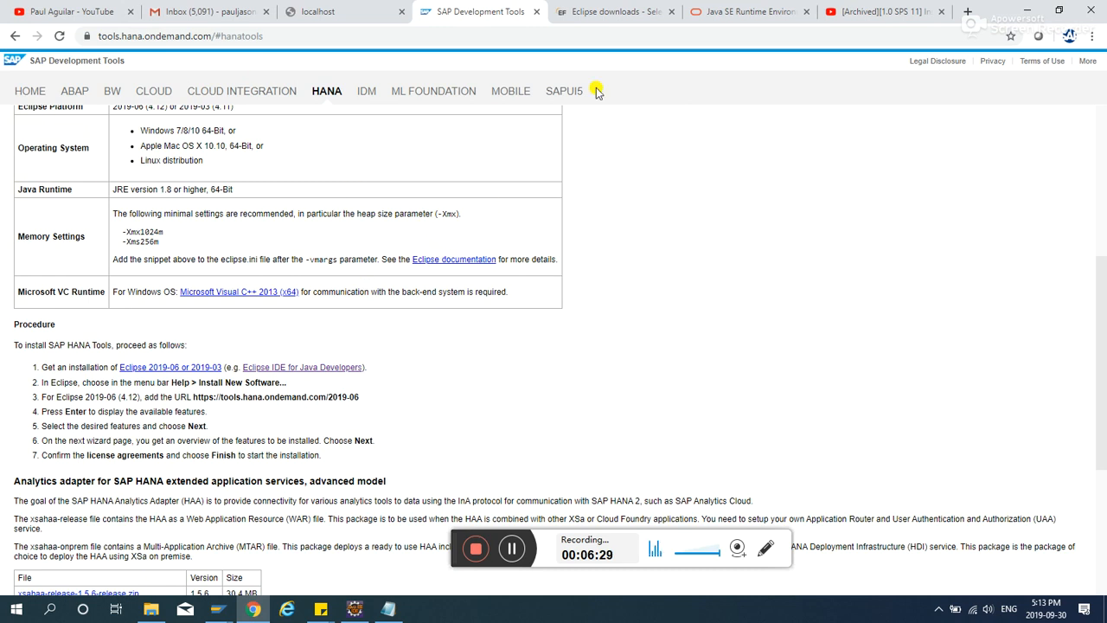
{"action": "left_click", "coordinate": [776, 12]}
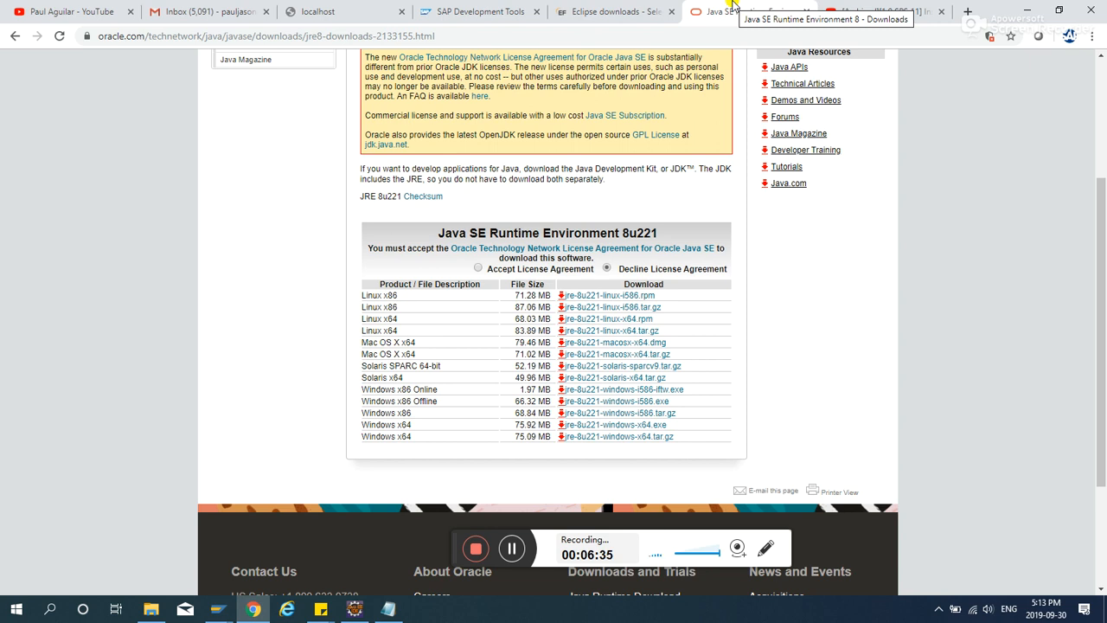
{"action": "left_click", "coordinate": [648, 11]}
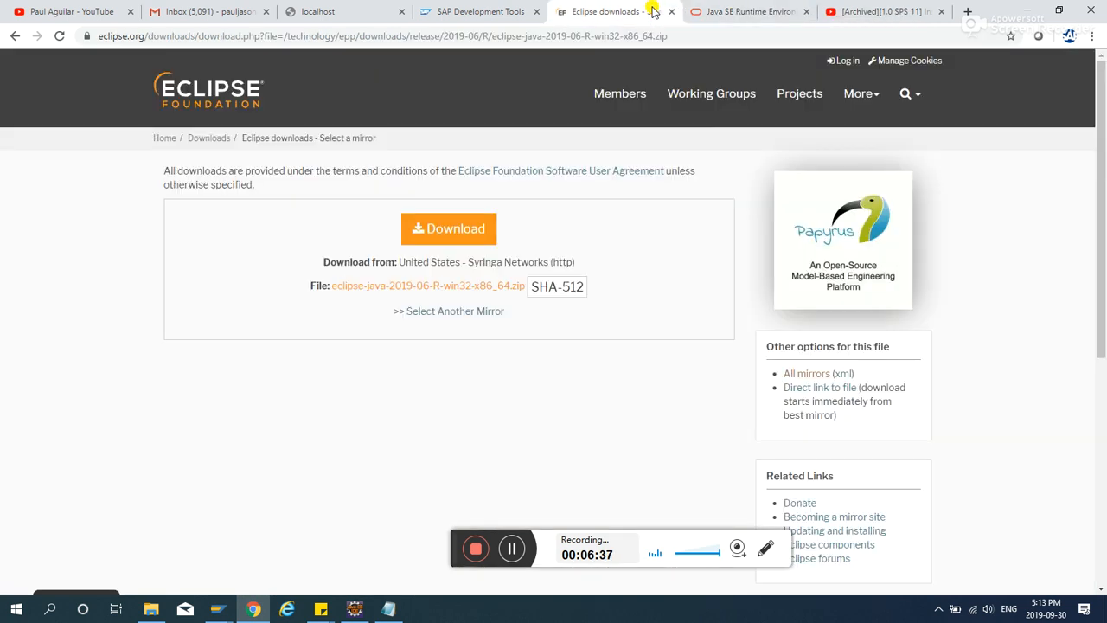
{"action": "left_click", "coordinate": [766, 7]}
{"action": "left_click", "coordinate": [507, 7]}
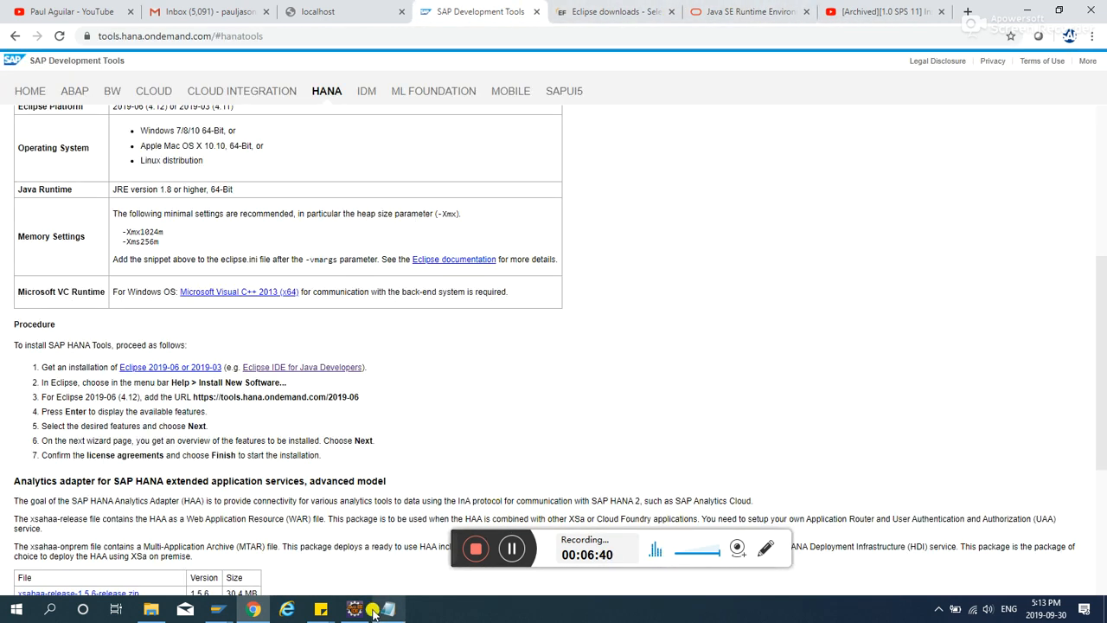
{"action": "mouse_move", "coordinate": [321, 608]}
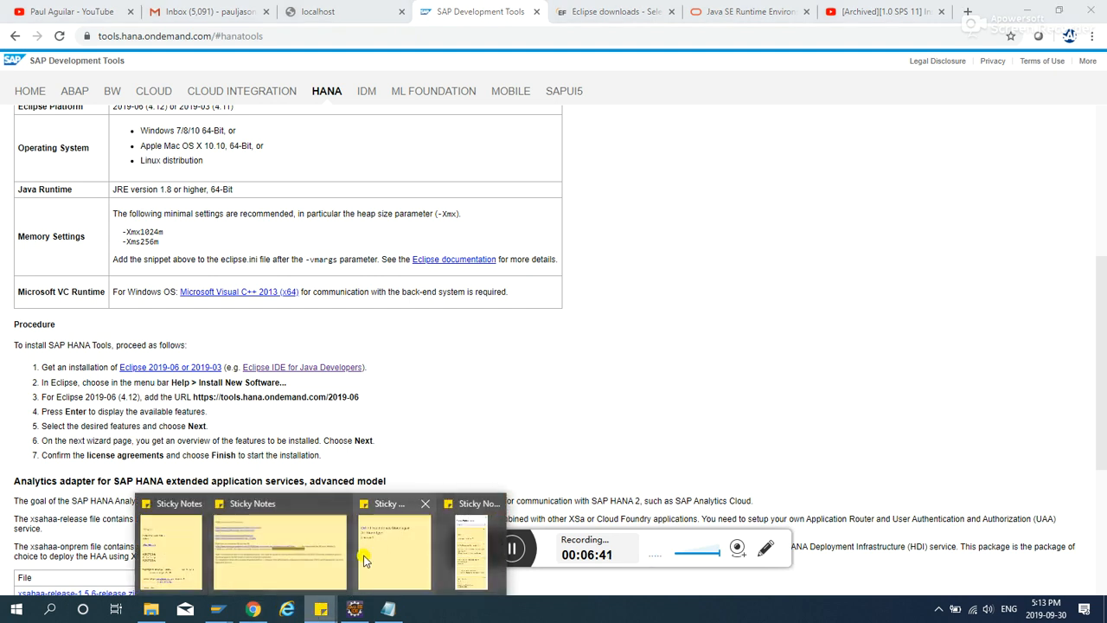
{"action": "left_click", "coordinate": [271, 553]}
{"action": "left_click", "coordinate": [731, 198]}
{"action": "left_click_drag", "start_coordinate": [750, 198], "coordinate": [581, 199]}
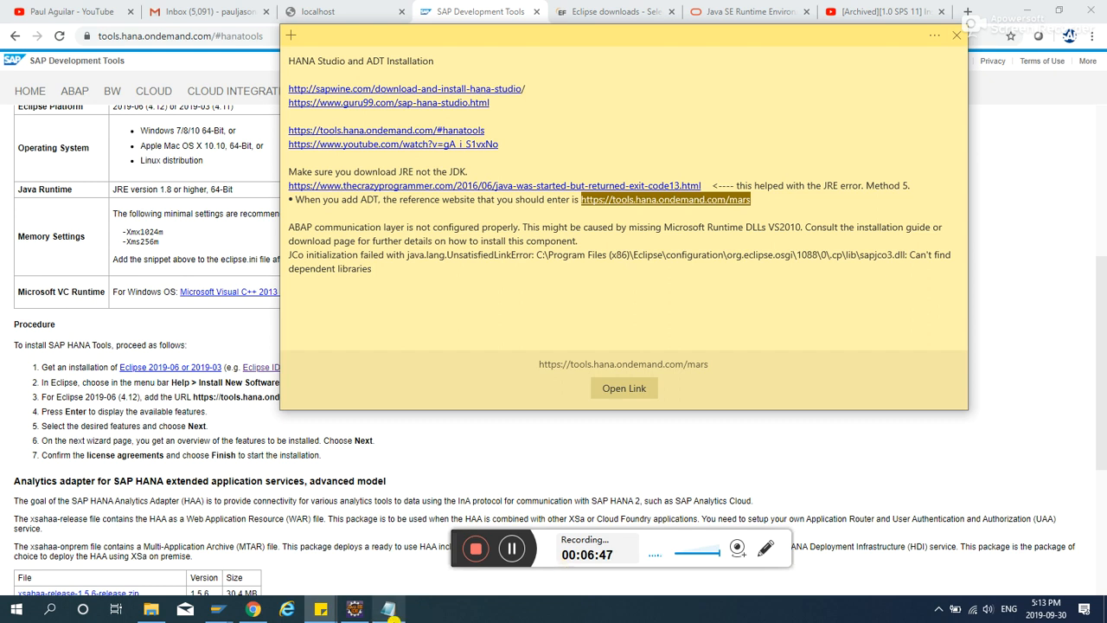
{"action": "mouse_move", "coordinate": [392, 611]}
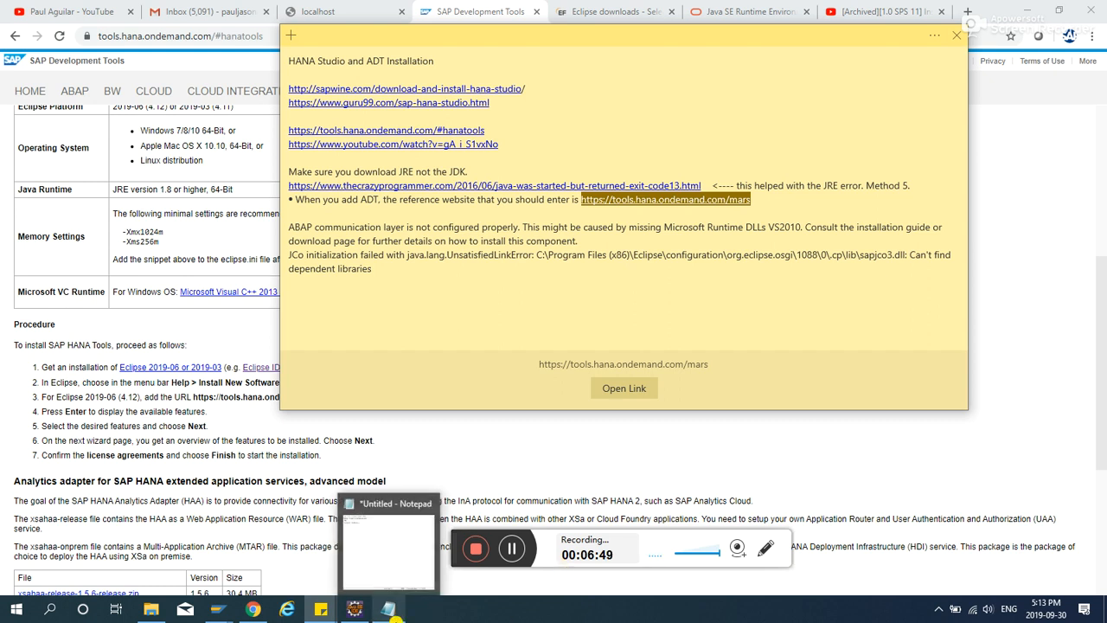
{"action": "left_click", "coordinate": [1060, 275]}
Review the YouTube video on installing the SAP HANA studio plugin and open the SAP HANA Academy channel from its description.
{"action": "left_click", "coordinate": [875, 12]}
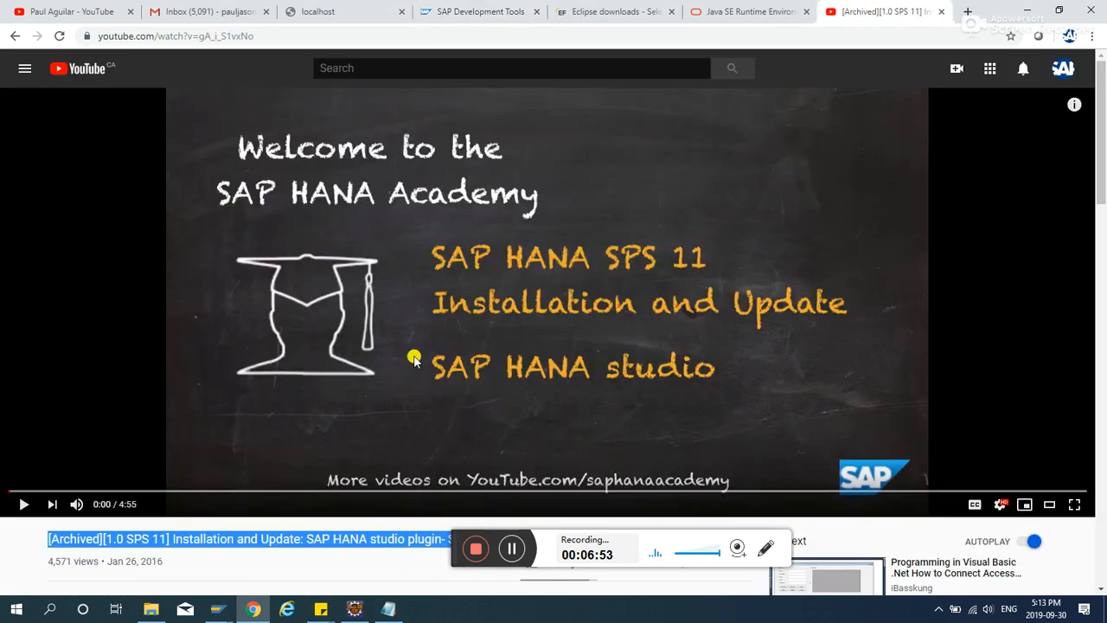
{"action": "left_click", "coordinate": [289, 36]}
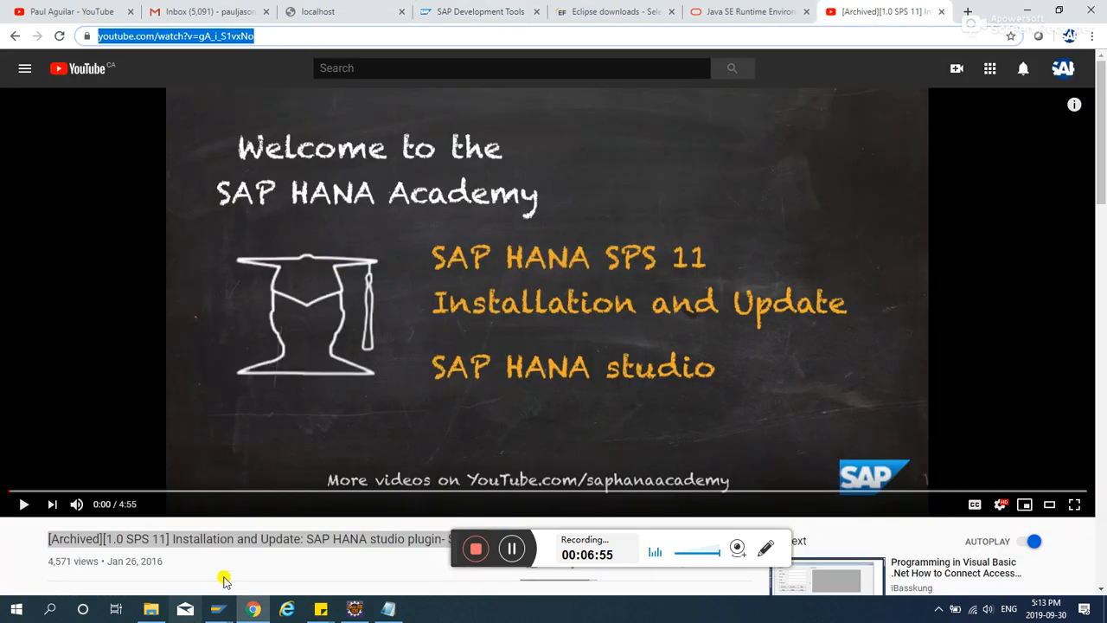
{"action": "left_click", "coordinate": [329, 551]}
{"action": "scroll", "coordinate": [266, 467], "scroll_direction": "down", "scroll_amount": 3}
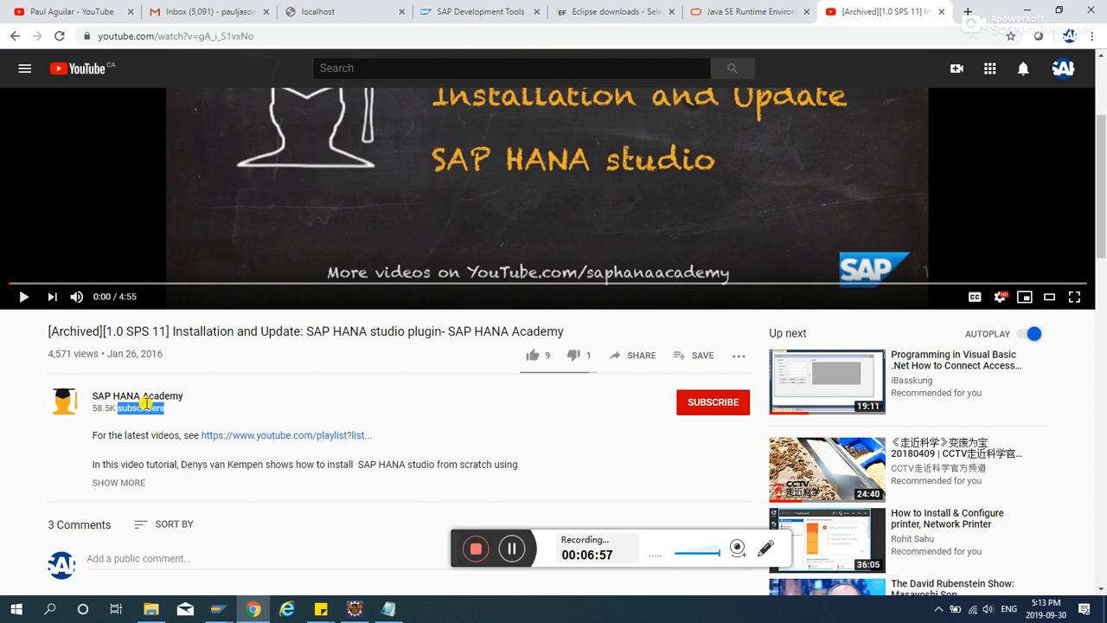
{"action": "left_click", "coordinate": [141, 395]}
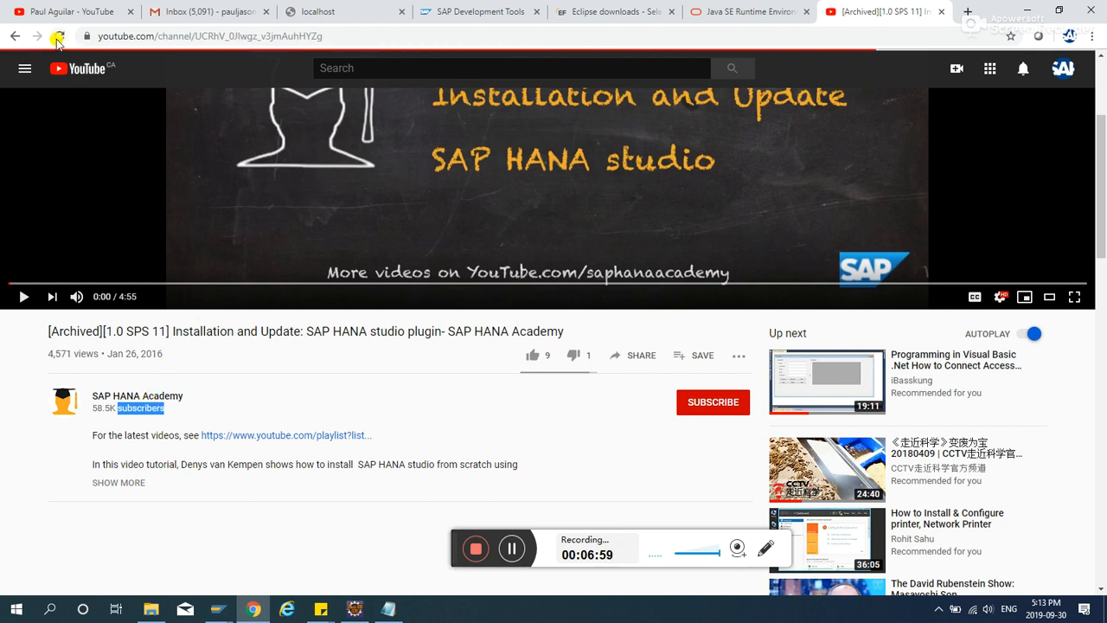